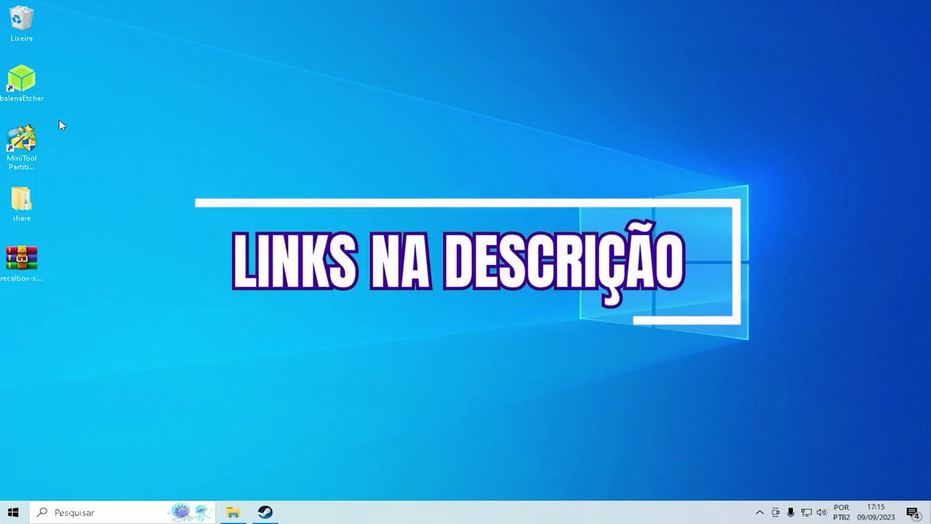
- Launch balenaEtcher and check the BATOCERA (F:) and ESD-USB (G:) drives in File Explorer while it loads
{"action": "left_click", "coordinate": [39, 85]}
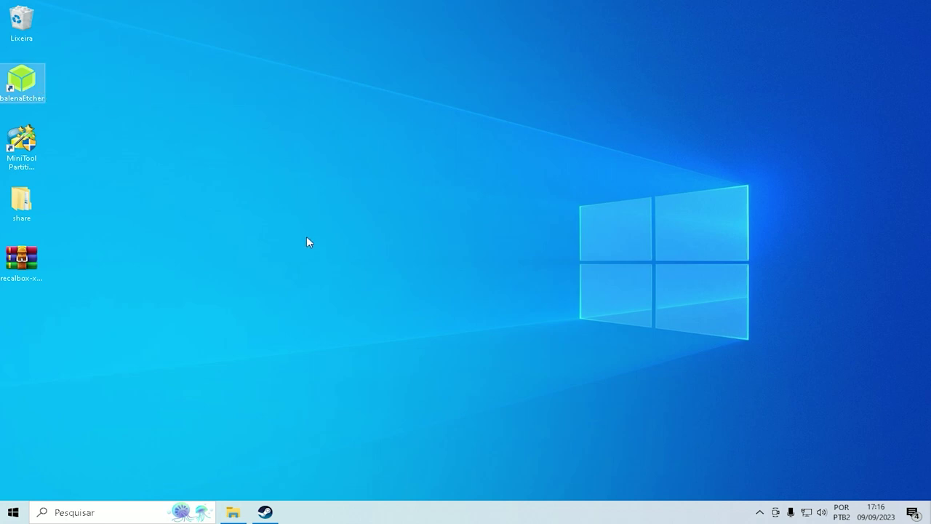
{"action": "left_click", "coordinate": [233, 512]}
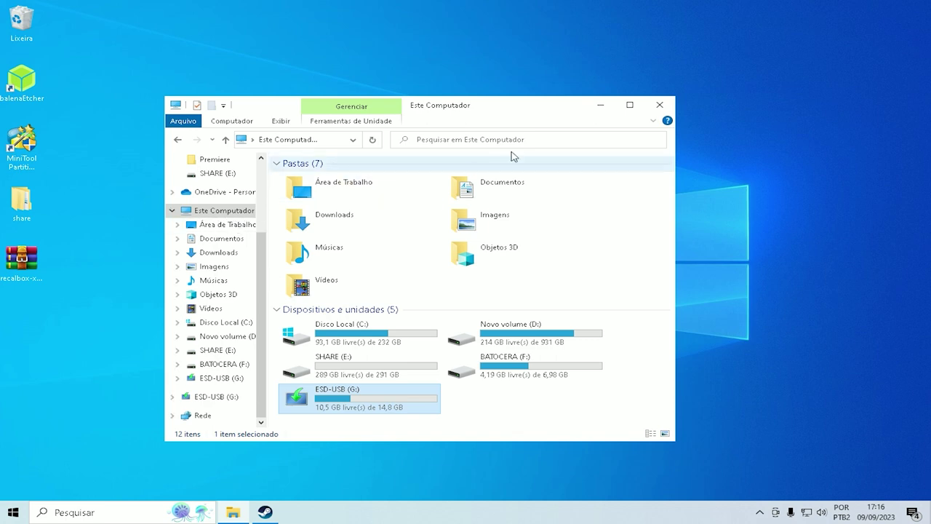
{"action": "left_click", "coordinate": [630, 106]}
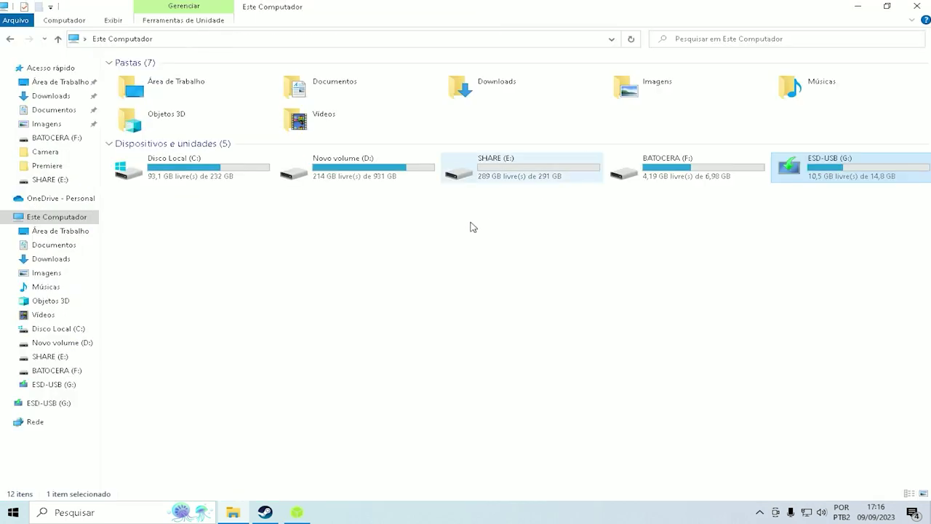
{"action": "left_click", "coordinate": [684, 174]}
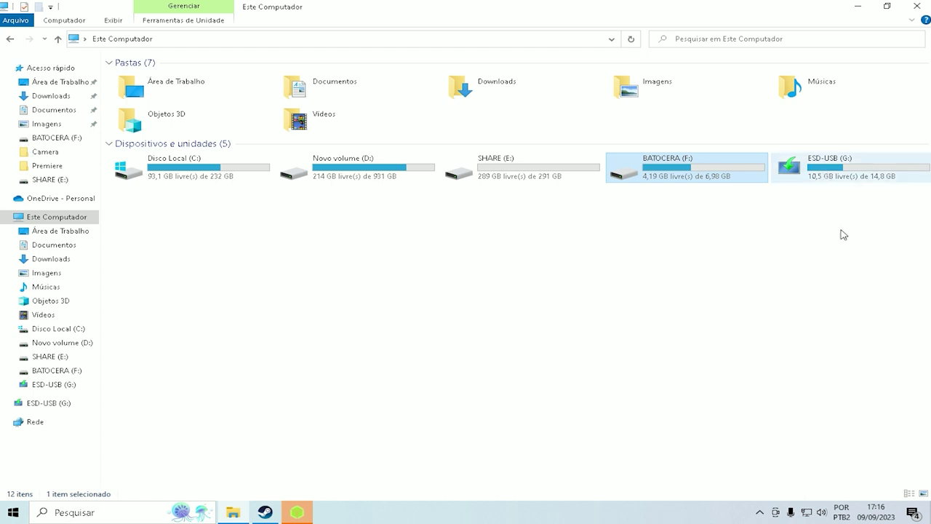
{"action": "left_click", "coordinate": [830, 182]}
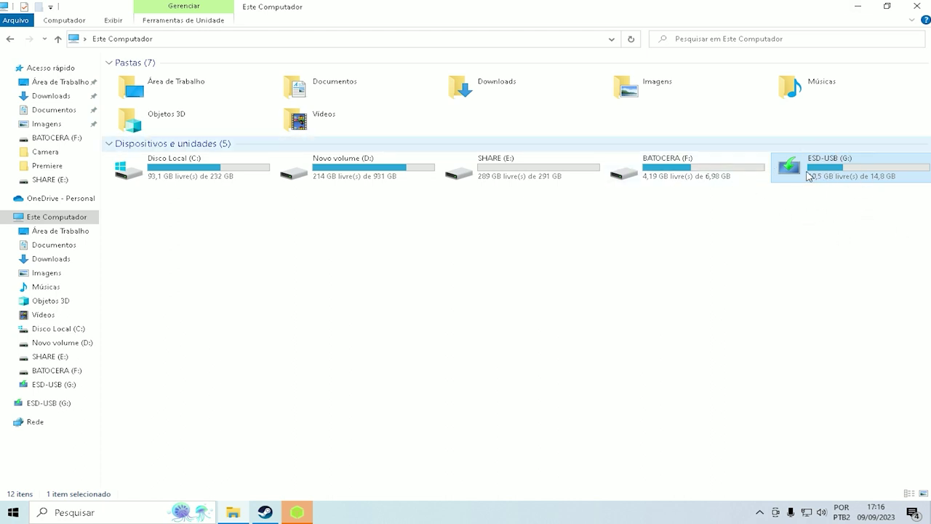
{"action": "left_click", "coordinate": [857, 7]}
- Load the image file batocera-x86_64-37-20230617.img from Downloads as the flash source
{"action": "left_click", "coordinate": [342, 262]}
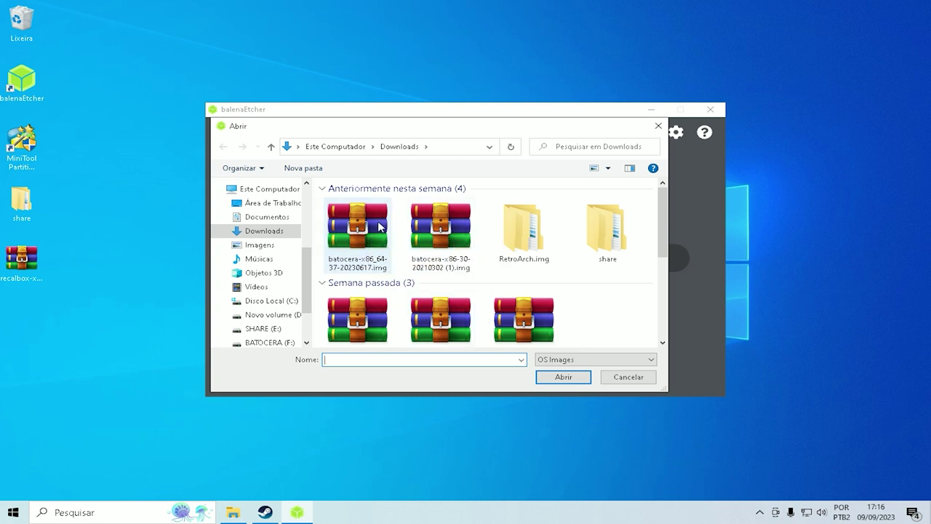
{"action": "left_click", "coordinate": [378, 227]}
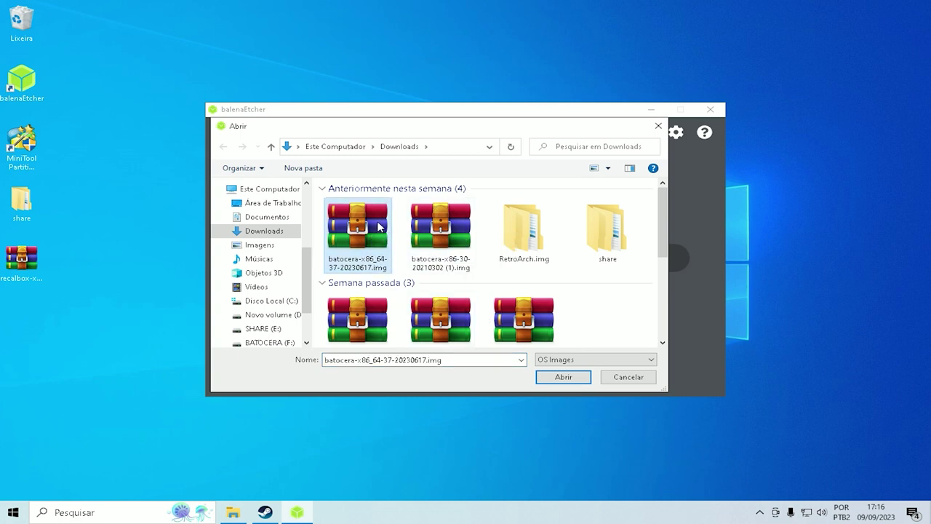
{"action": "left_click", "coordinate": [567, 378]}
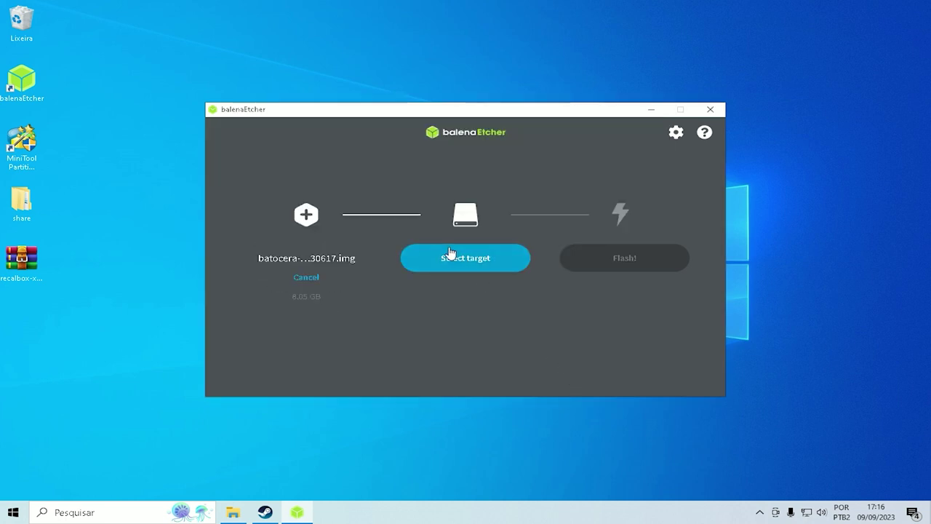
- Choose the SanDisk Cruzer Blade USB Device at G:\ as the flash target
{"action": "left_click", "coordinate": [464, 267]}
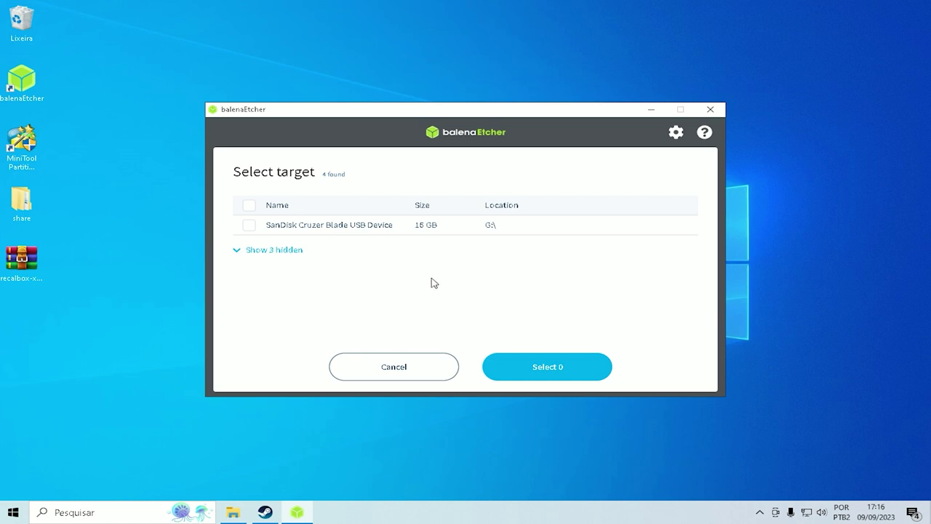
{"action": "left_click", "coordinate": [248, 226]}
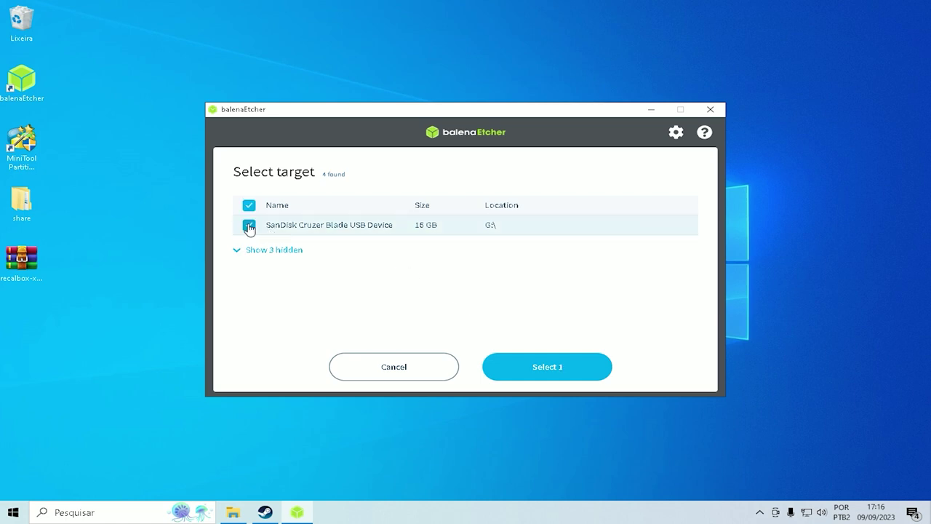
{"action": "left_click", "coordinate": [569, 369]}
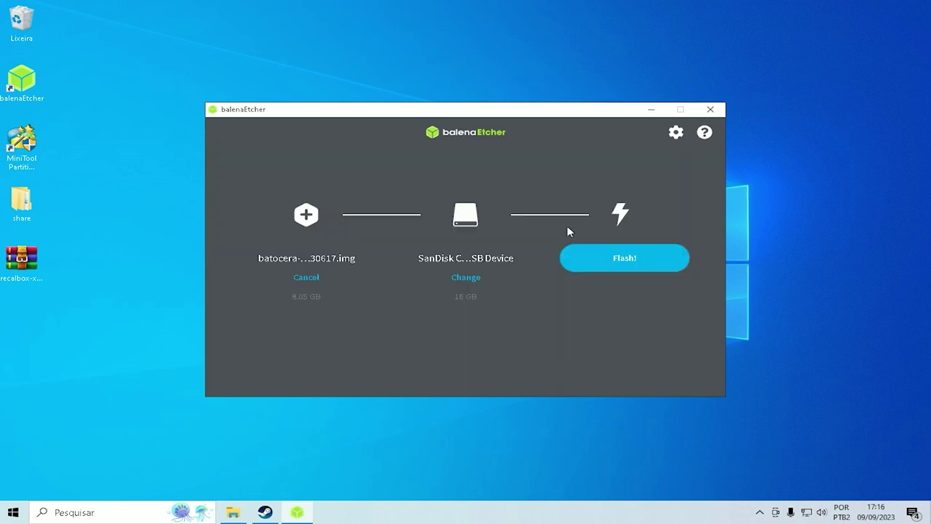
- Flash the Batocera image to the USB drive, allowing the Windows command processor to make changes, and close balenaEtcher
{"action": "left_click", "coordinate": [606, 263]}
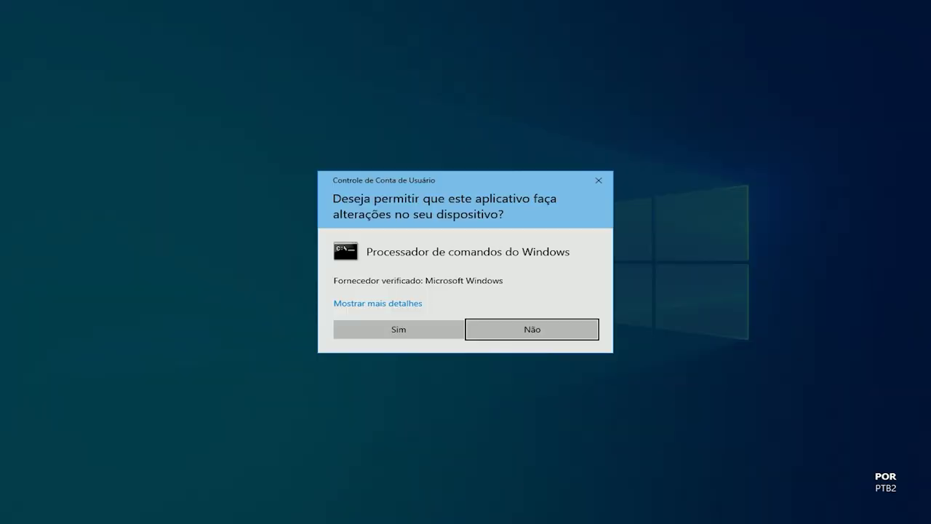
{"action": "left_click", "coordinate": [407, 329]}
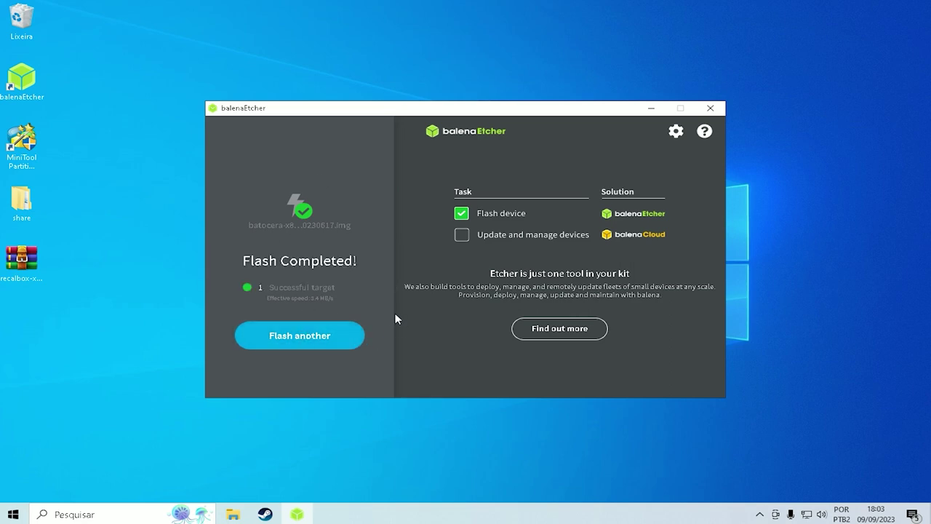
{"action": "left_click", "coordinate": [711, 109]}
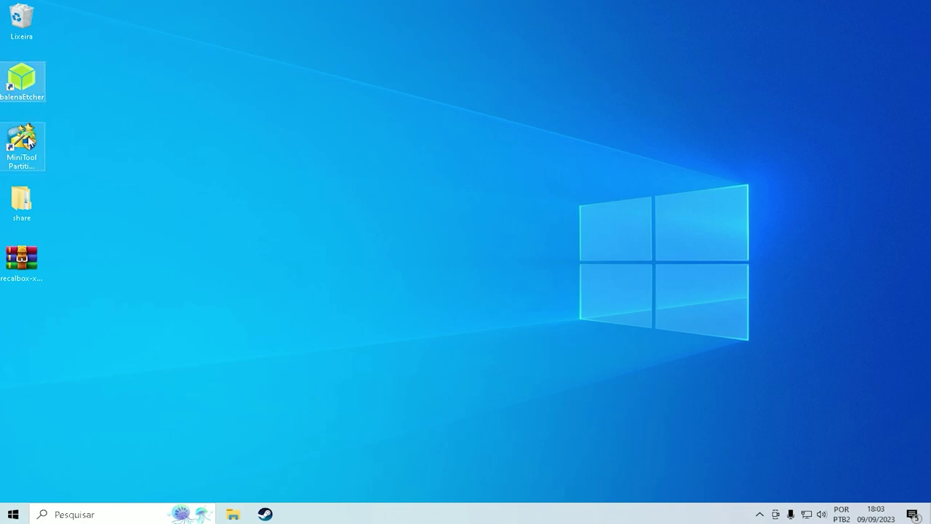
- Open MiniTool Partition Wizard with permission to make changes and load its partition management view
{"action": "double_click", "coordinate": [22, 142]}
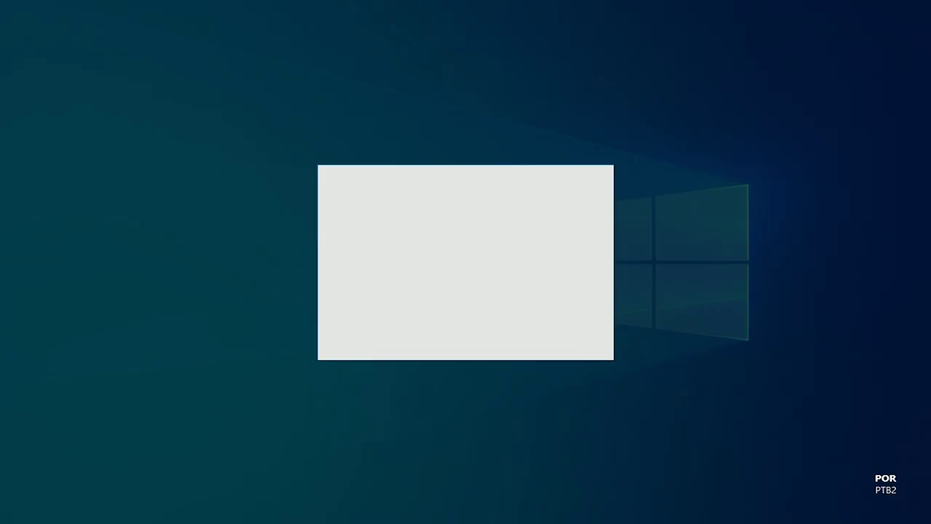
{"action": "left_click", "coordinate": [379, 339]}
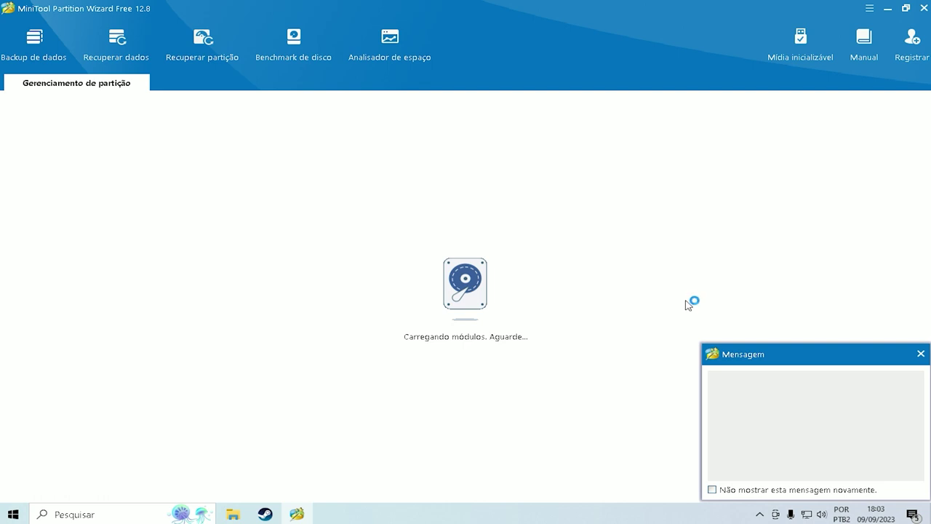
{"action": "left_click", "coordinate": [367, 262]}
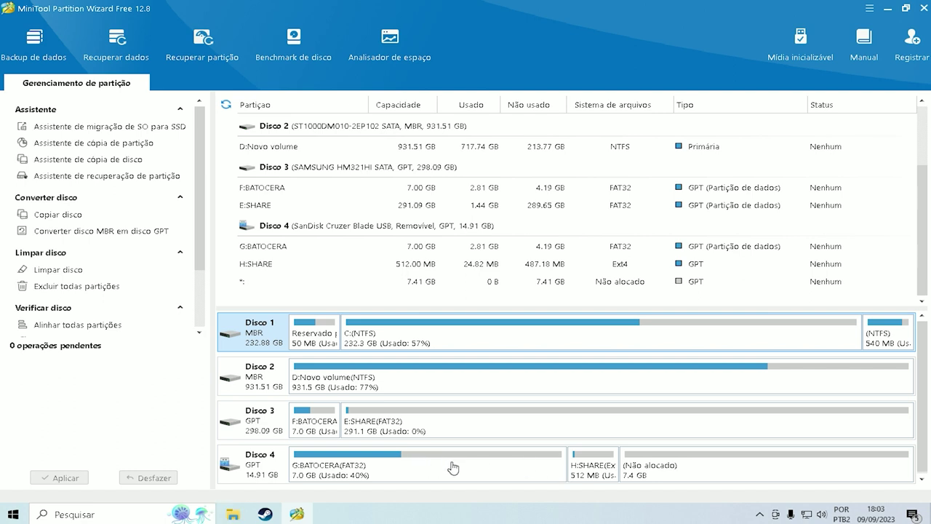
- Delete the 512 MB Ext4 SHARE partition (H:) from the SanDisk drive, Disk 4
{"action": "left_click", "coordinate": [592, 474]}
{"action": "right_click", "coordinate": [593, 460]}
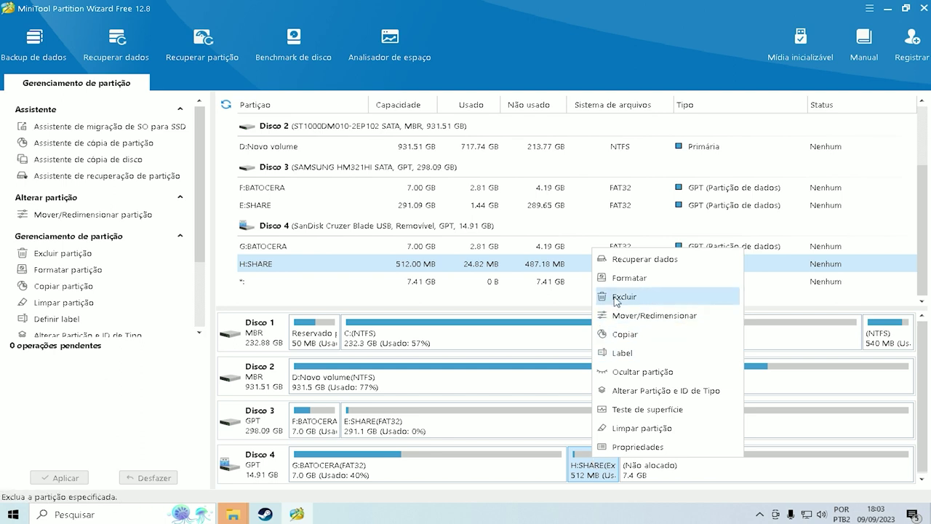
{"action": "key", "text": "Escape"}
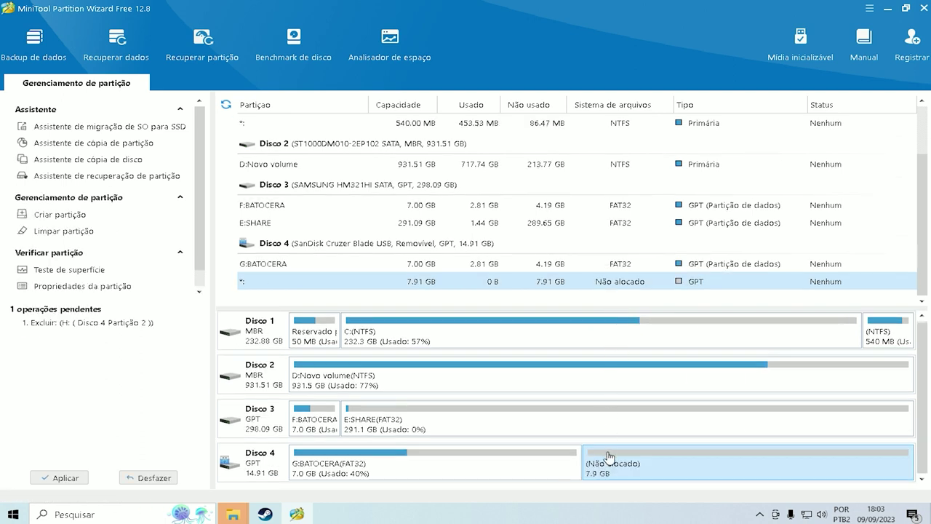
- Create a primary FAT32 partition labelled SHARE in the unallocated space of Disk 4, accepting the removable-disk warning
{"action": "right_click", "coordinate": [658, 467]}
{"action": "left_click", "coordinate": [704, 401]}
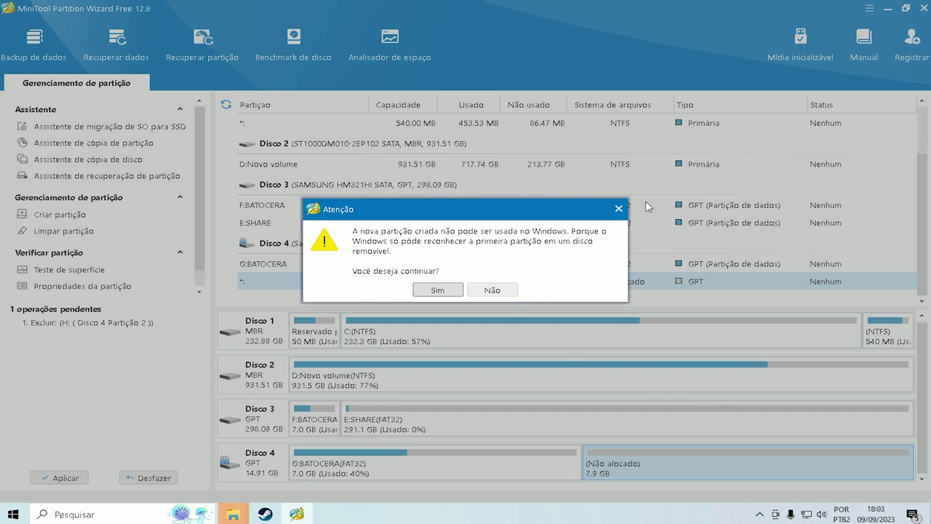
{"action": "left_click", "coordinate": [438, 289]}
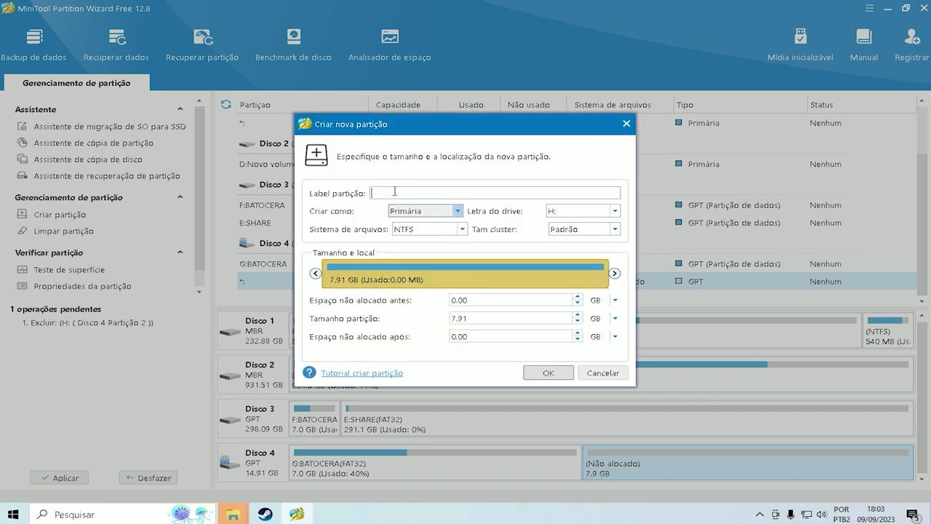
{"action": "left_click", "coordinate": [461, 229]}
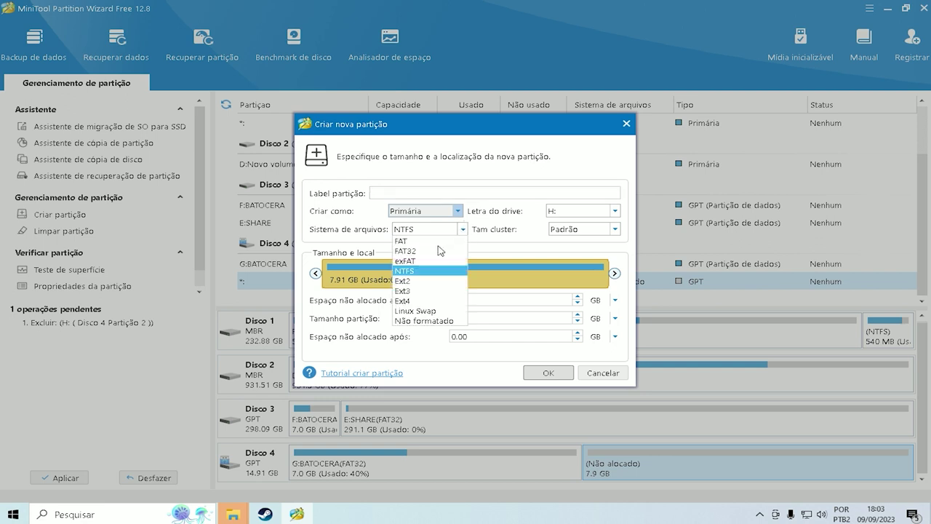
{"action": "left_click", "coordinate": [431, 251]}
{"action": "left_click", "coordinate": [414, 193]}
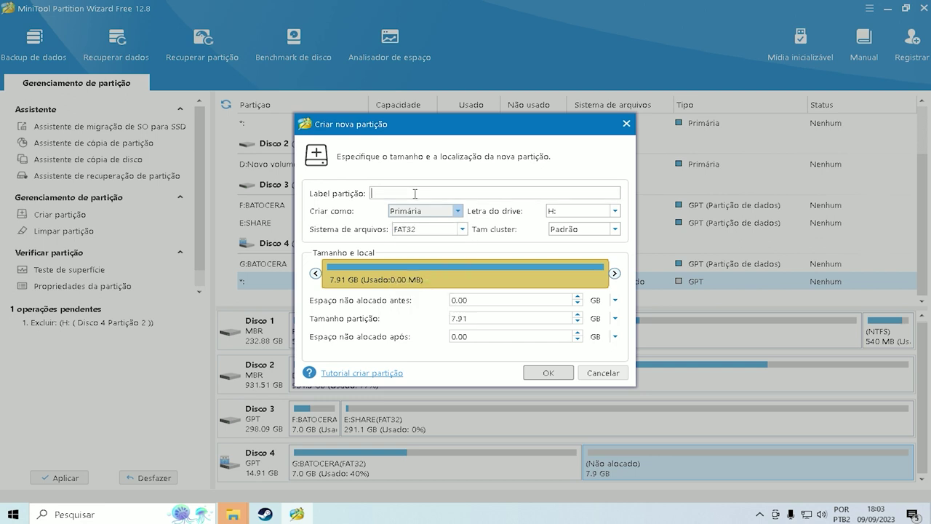
{"action": "type", "text": "SHARE"}
{"action": "left_click", "coordinate": [550, 373]}
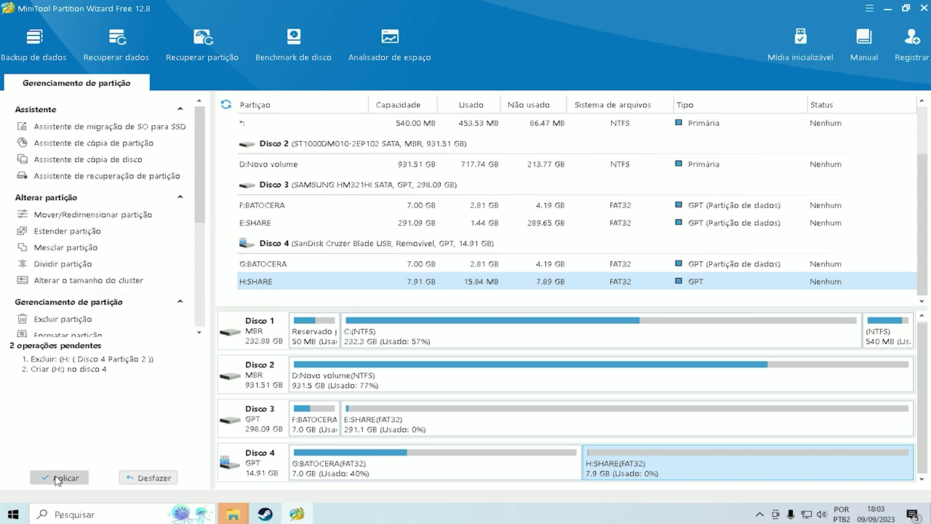
- Apply the pending partition operations and close the completion dialog
{"action": "left_click", "coordinate": [57, 478]}
{"action": "left_click", "coordinate": [437, 284]}
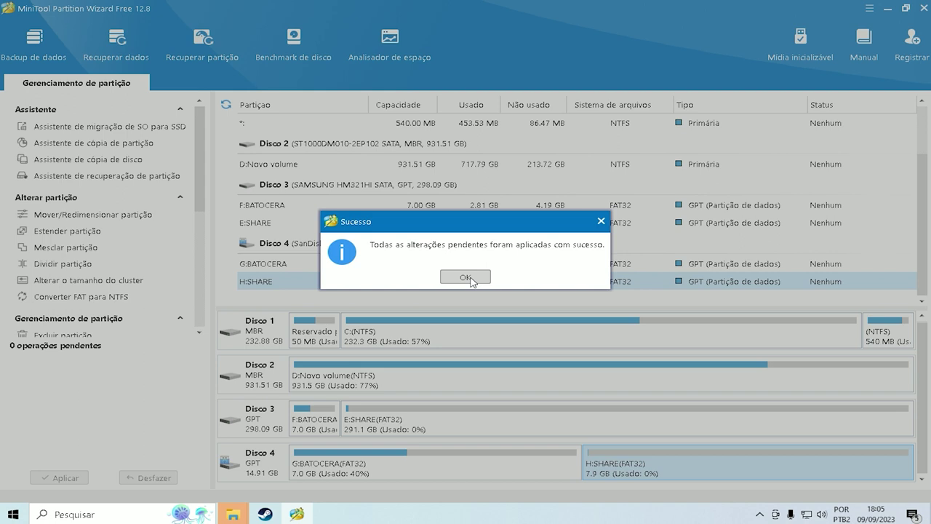
{"action": "left_click", "coordinate": [465, 277]}
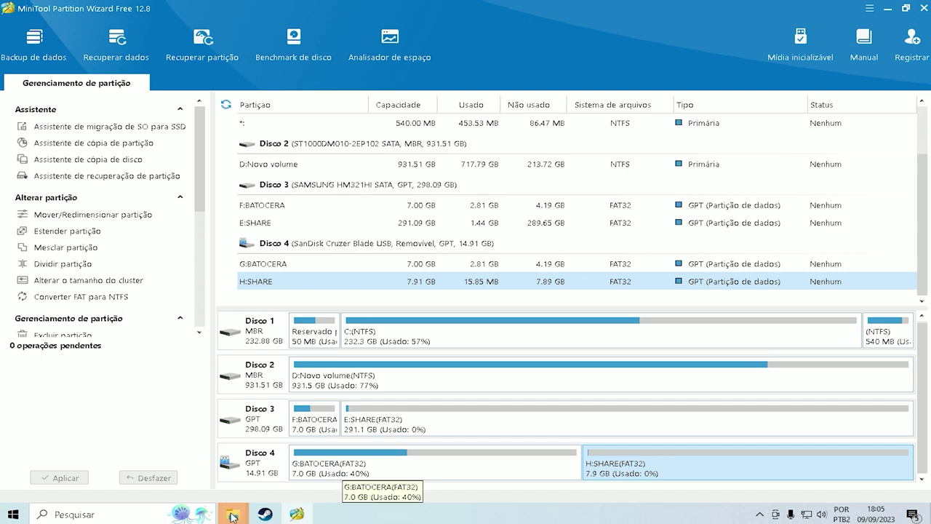
- Dismiss the Windows request to format drive H: and switch to the File Explorer window showing the drives
{"action": "mouse_move", "coordinate": [233, 513]}
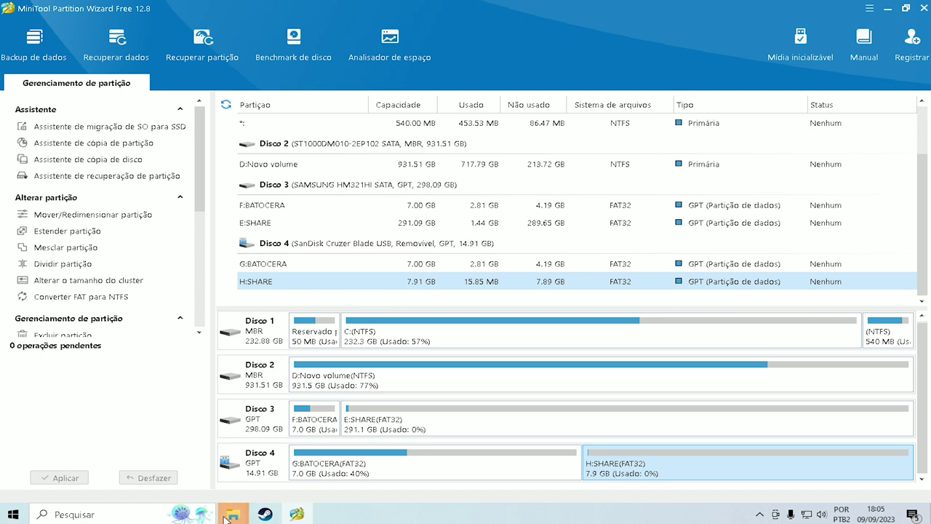
{"action": "left_click", "coordinate": [242, 464]}
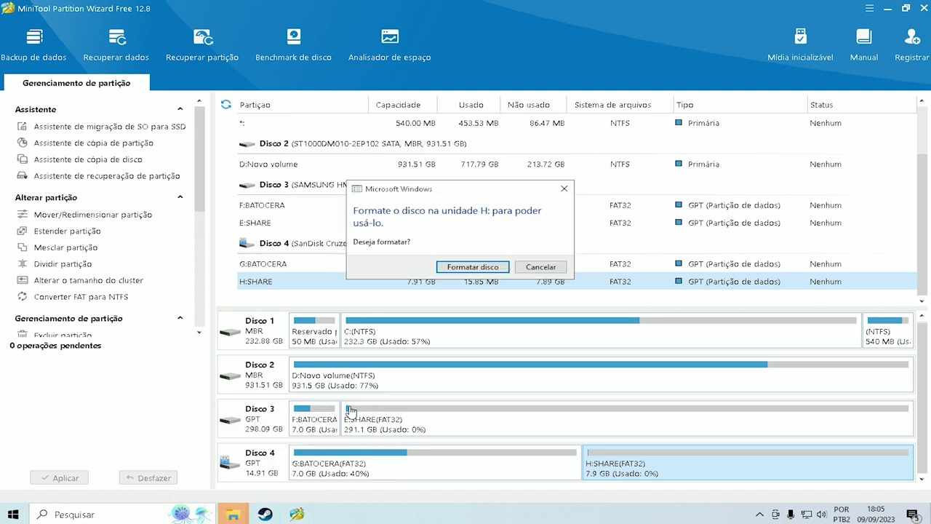
{"action": "left_click", "coordinate": [576, 184]}
{"action": "left_click", "coordinate": [233, 515]}
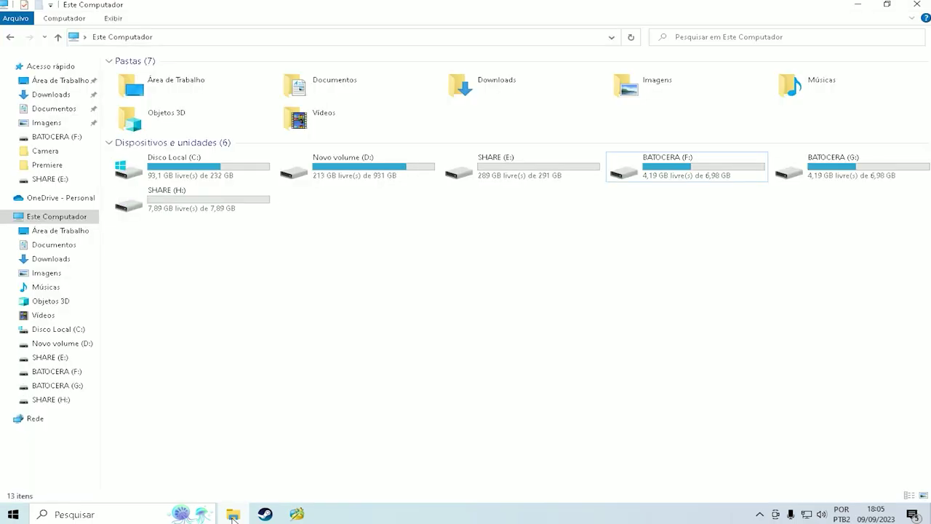
- Open the inner share folder inside the extracted share folder in Downloads
{"action": "left_click", "coordinate": [41, 94]}
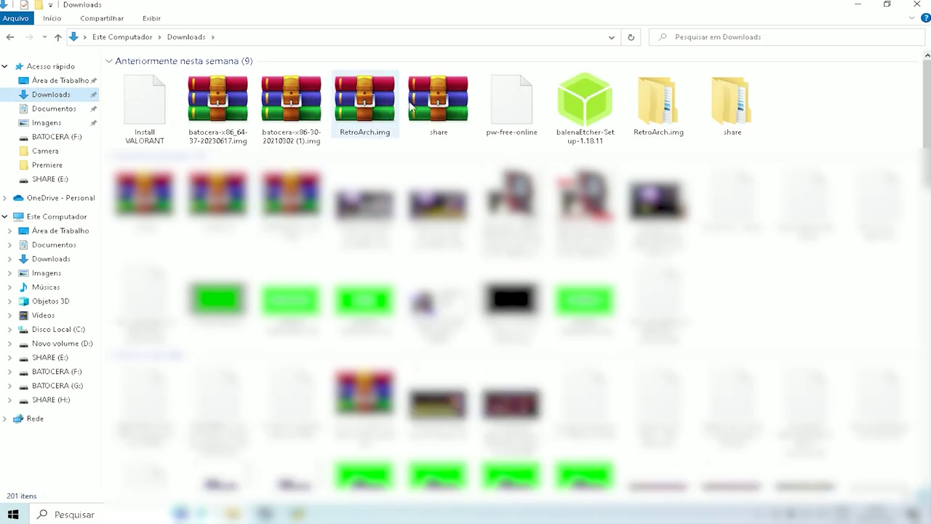
{"action": "left_click", "coordinate": [443, 98]}
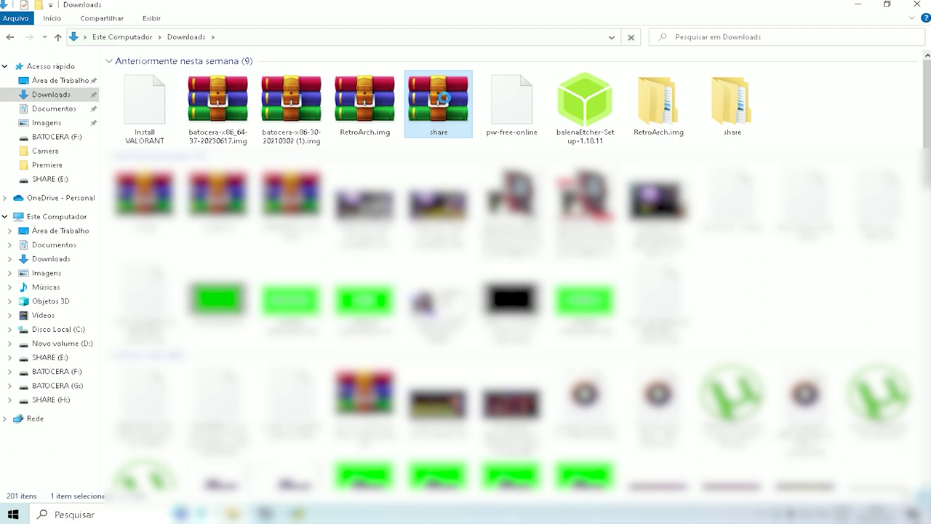
{"action": "right_click", "coordinate": [444, 98]}
{"action": "left_click", "coordinate": [458, 99]}
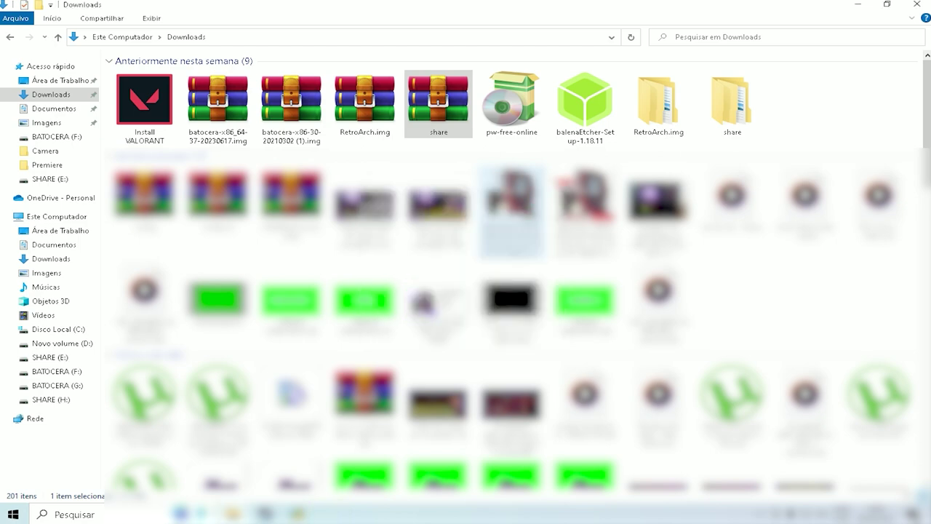
{"action": "double_click", "coordinate": [729, 98]}
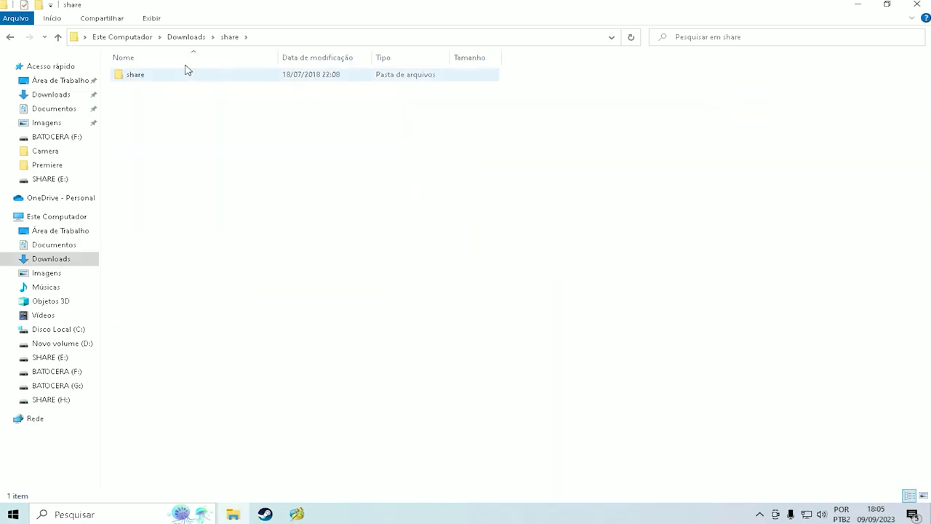
{"action": "double_click", "coordinate": [136, 75]}
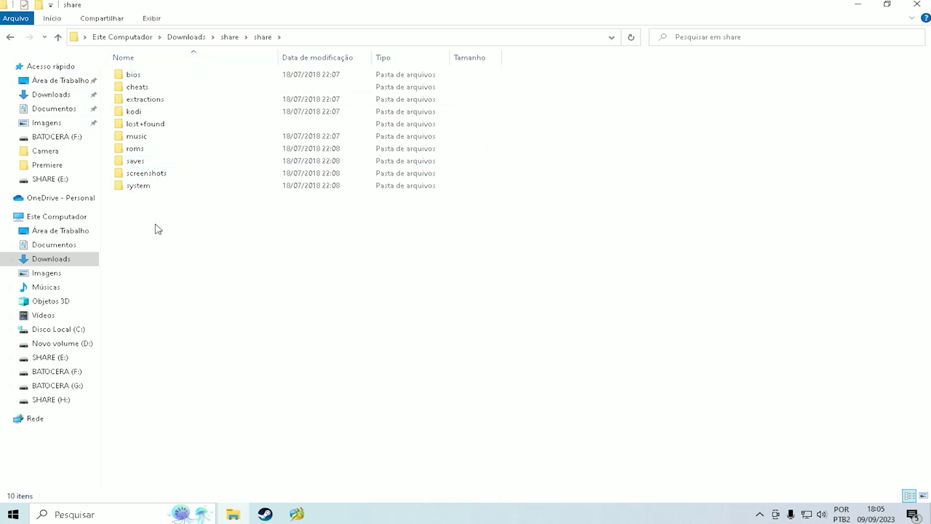
- Copy all the folders from the inner share folder, bios through system, into the root of the SHARE (H:) drive
{"action": "key", "text": "ctrl+a"}
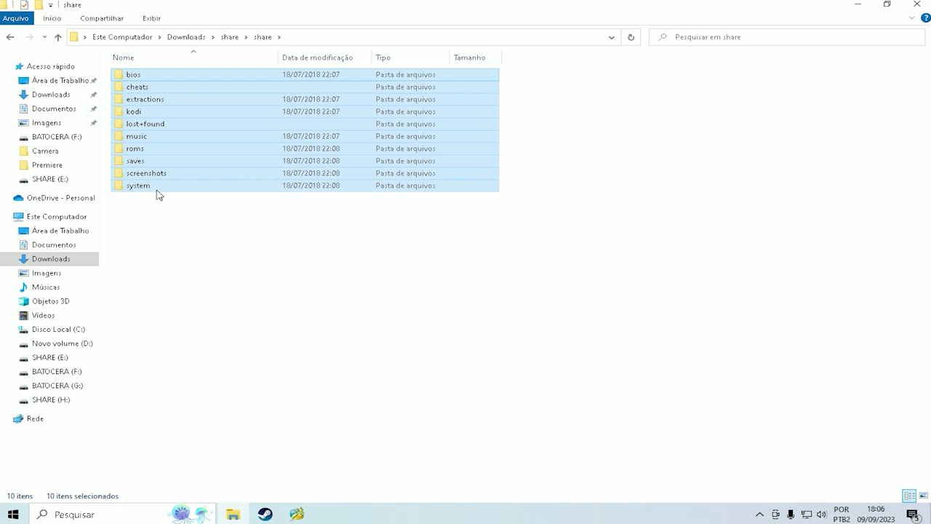
{"action": "right_click", "coordinate": [141, 100]}
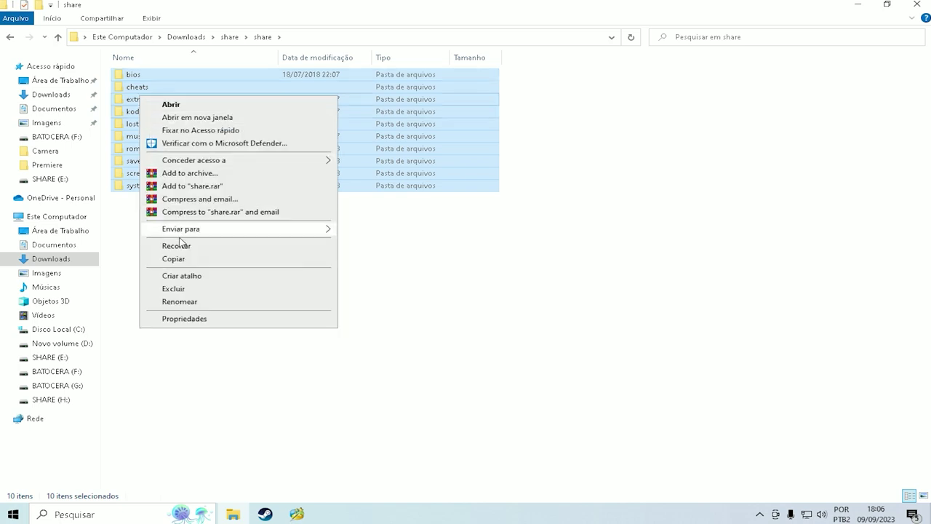
{"action": "left_click", "coordinate": [176, 253]}
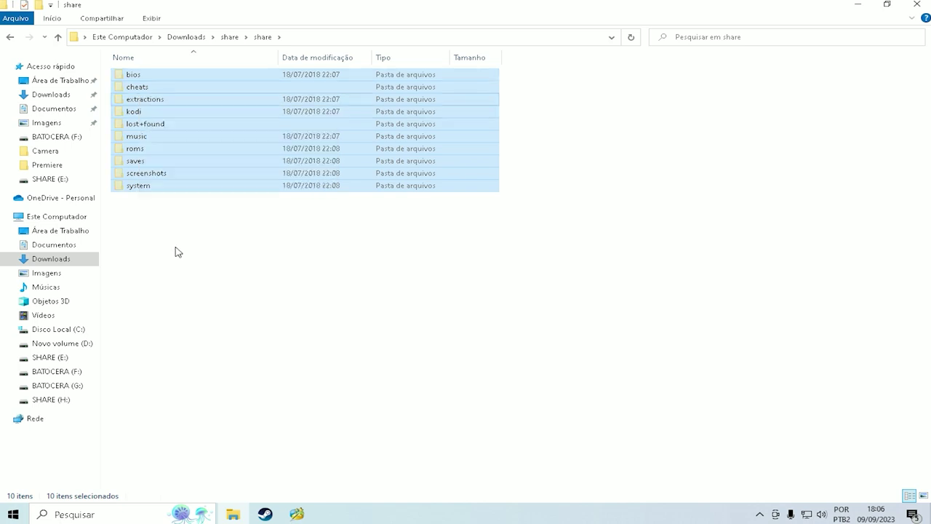
{"action": "left_click", "coordinate": [57, 37]}
{"action": "left_click", "coordinate": [57, 36]}
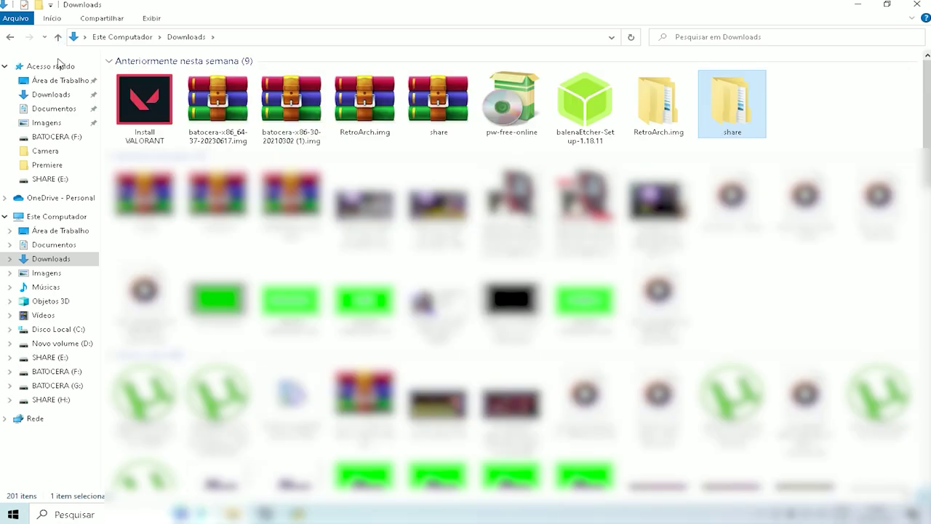
{"action": "left_click", "coordinate": [40, 214]}
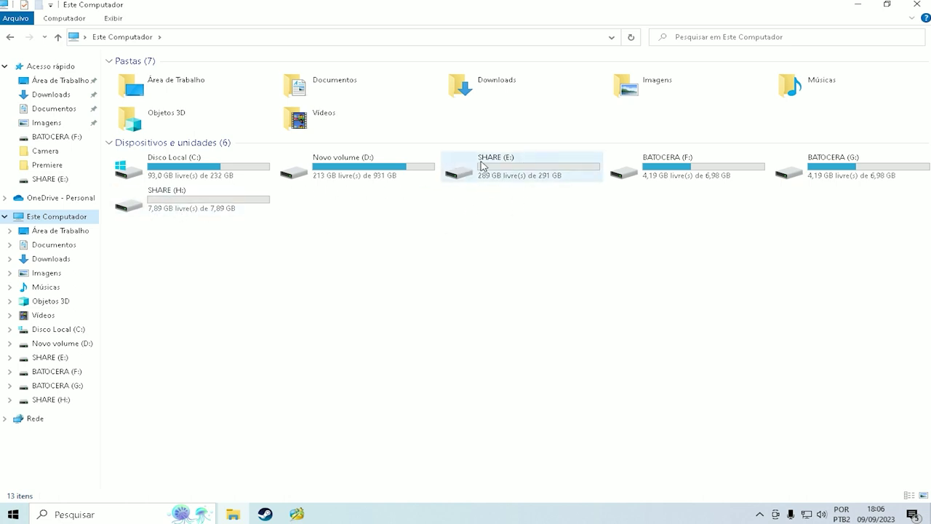
{"action": "double_click", "coordinate": [172, 208]}
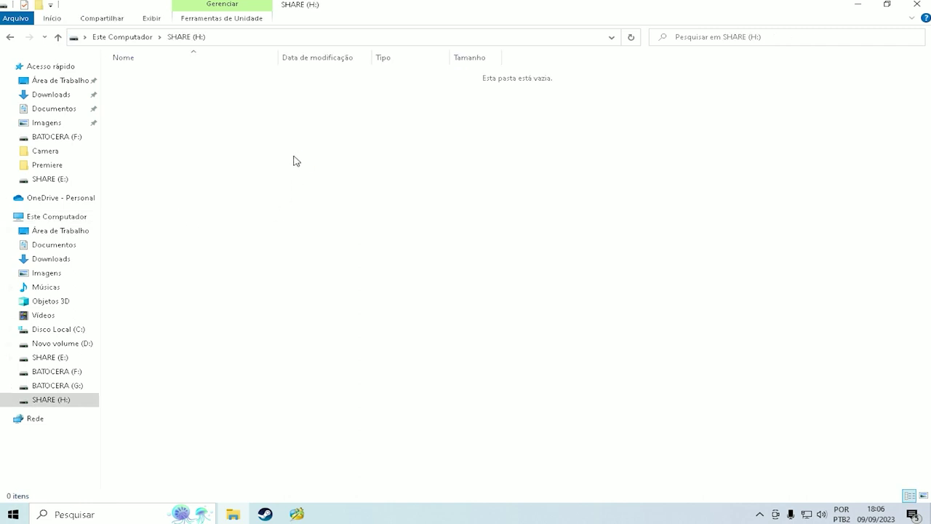
{"action": "key", "text": "ctrl+v"}
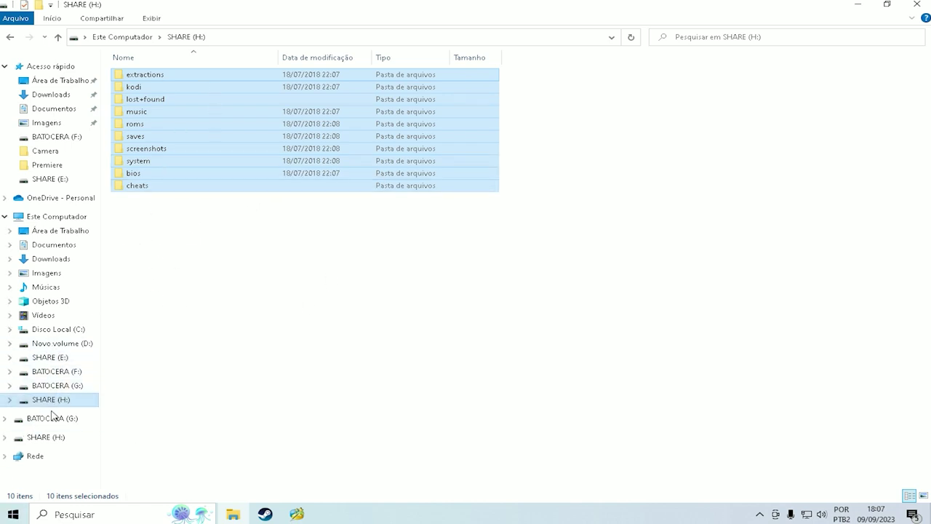
- Open the Jogos de SNES folder under Games\RetroArch\RetroArch-Win64\downloads on Novo volume (D:)
{"action": "left_click", "coordinate": [52, 343]}
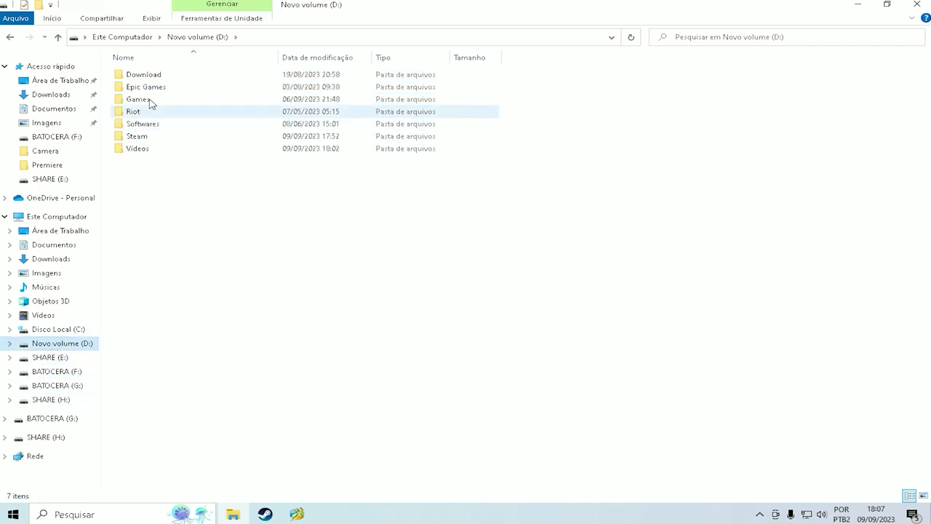
{"action": "double_click", "coordinate": [151, 99]}
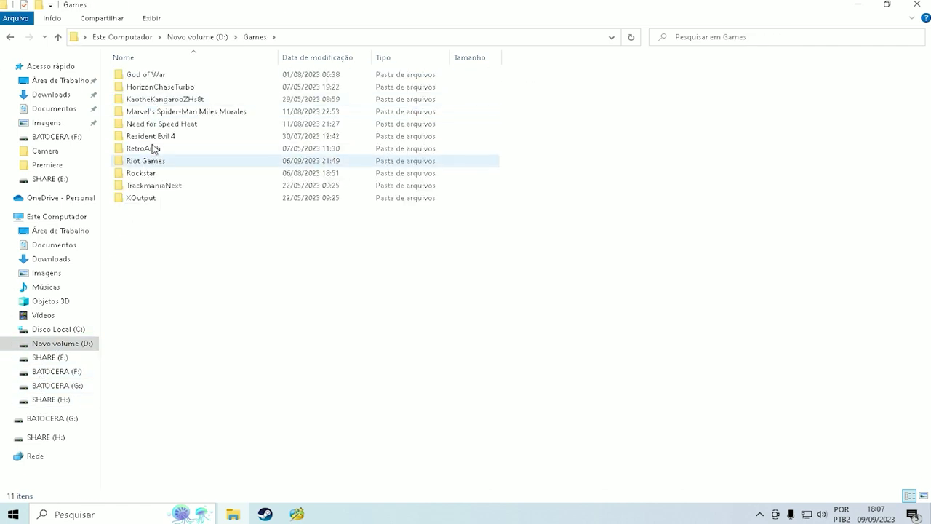
{"action": "double_click", "coordinate": [142, 149]}
{"action": "double_click", "coordinate": [154, 83]}
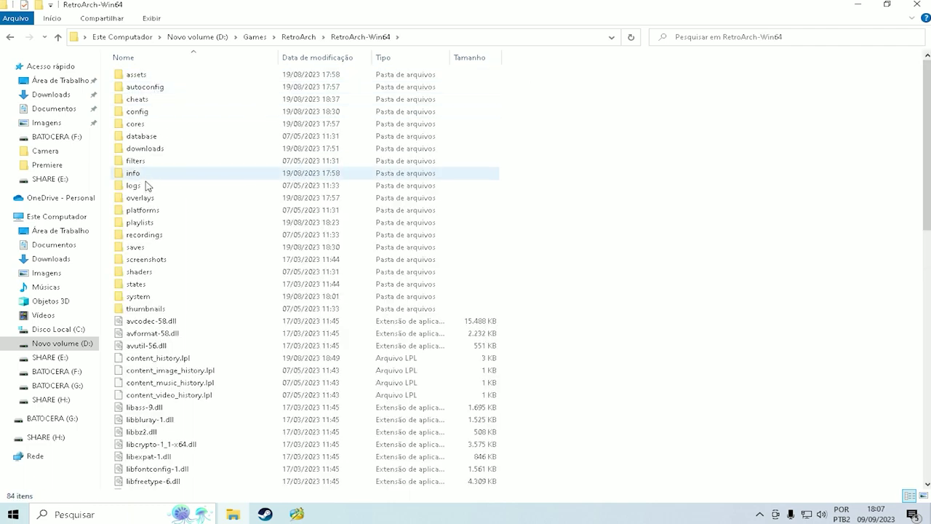
{"action": "double_click", "coordinate": [144, 150]}
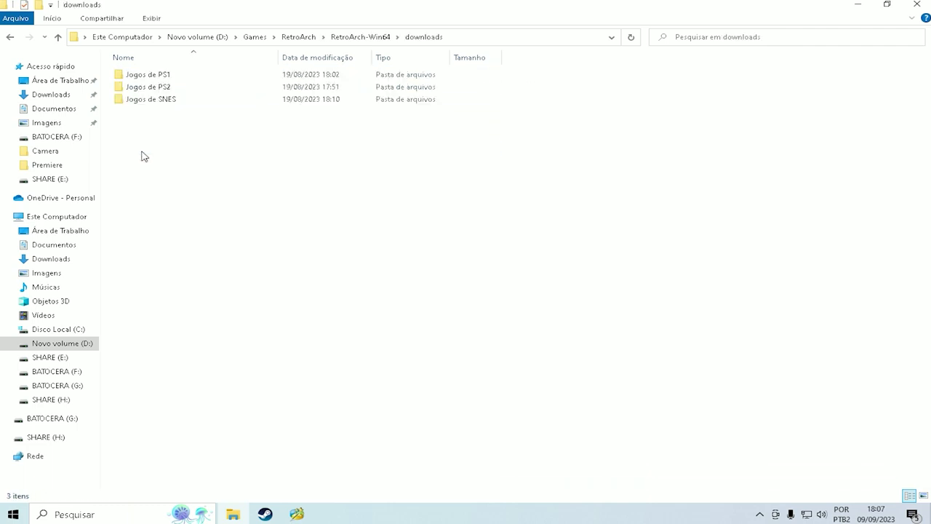
{"action": "double_click", "coordinate": [154, 100]}
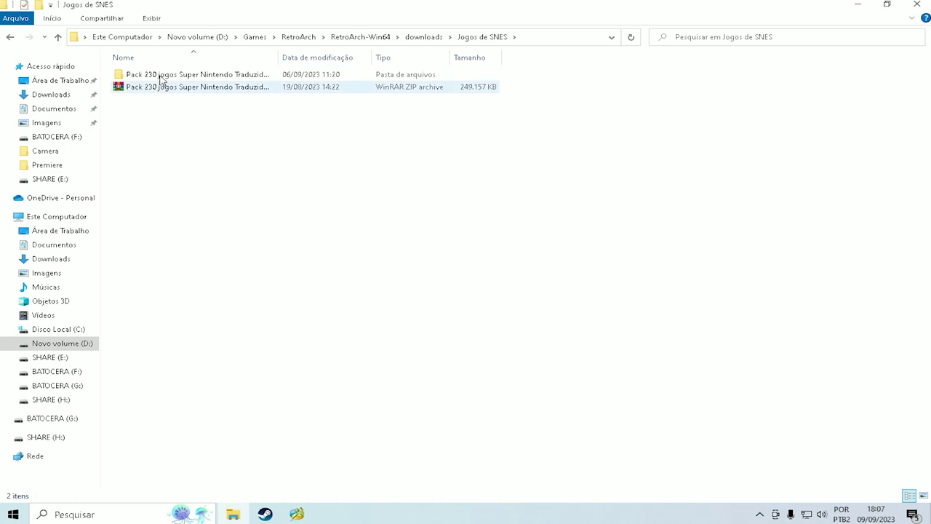
- Extract the Pack 230 jogos Super Nintendo Traduzidos GAMERPRO archive into a folder of the same name
{"action": "double_click", "coordinate": [161, 77]}
{"action": "left_click", "coordinate": [57, 36]}
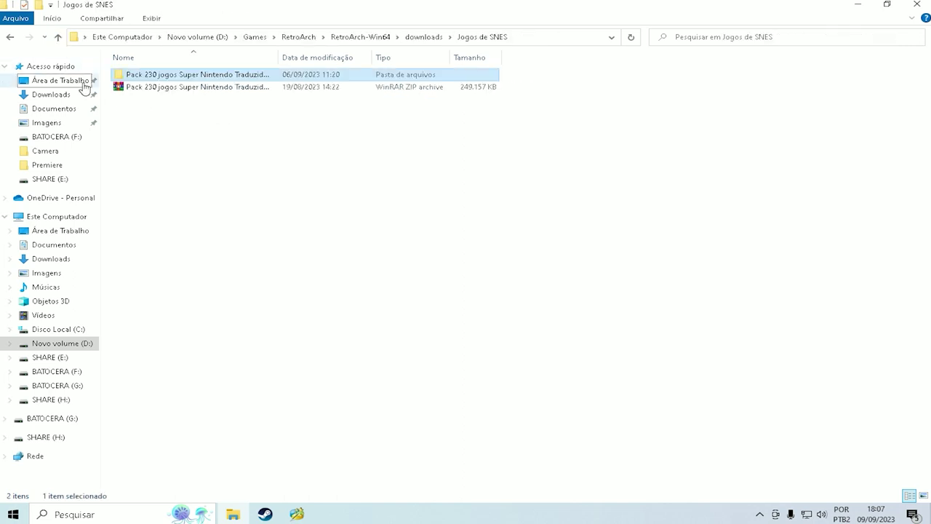
{"action": "right_click", "coordinate": [149, 92]}
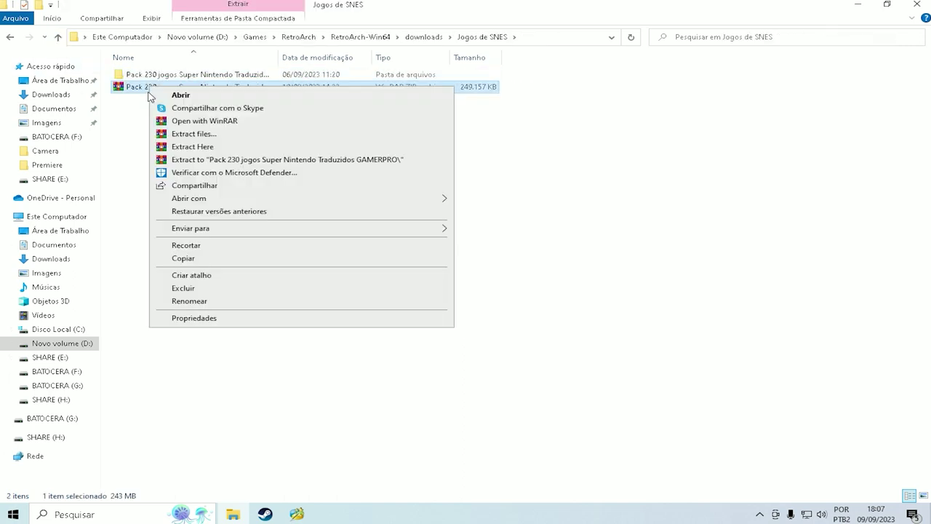
{"action": "left_click", "coordinate": [191, 158]}
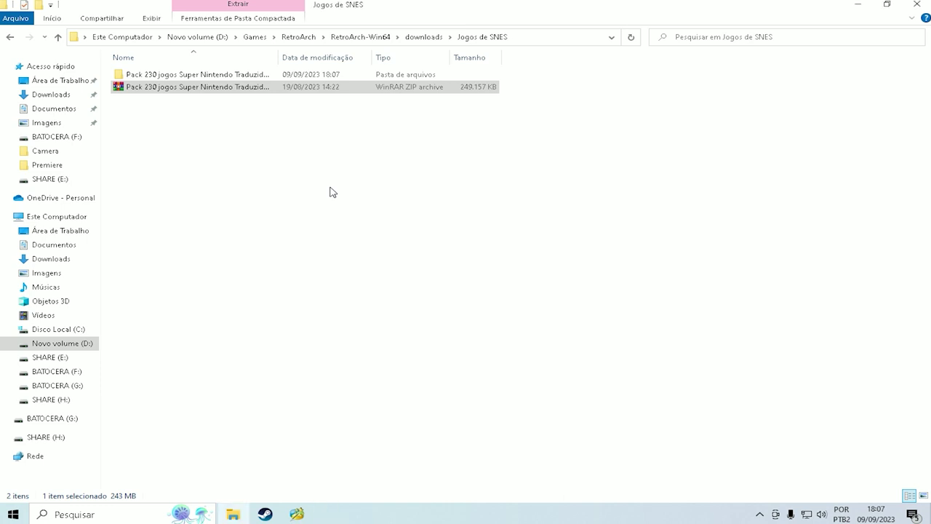
- Copy all the game files in the extracted Pack 230 jogos Super Nintendo Traduzidos GAMERPRO folder to the clipboard
{"action": "left_click", "coordinate": [212, 76]}
{"action": "double_click", "coordinate": [212, 75]}
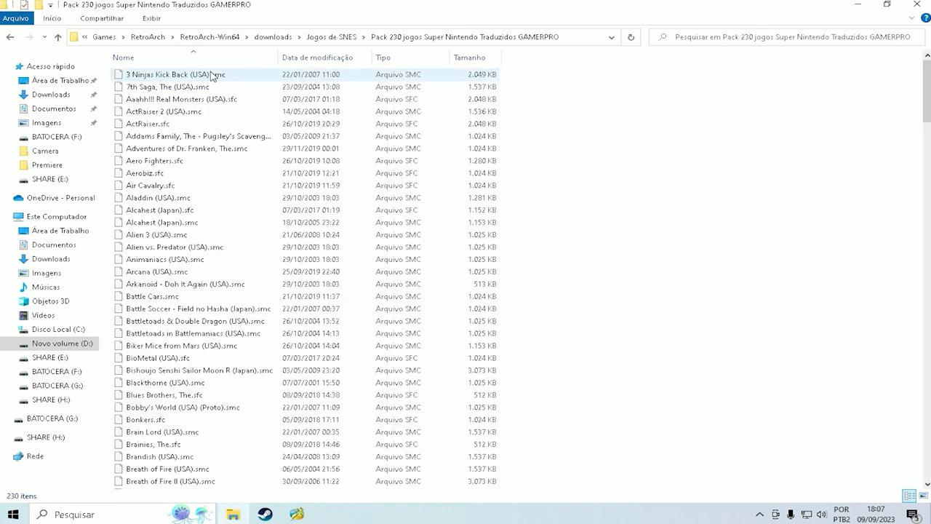
{"action": "left_click", "coordinate": [211, 76]}
{"action": "key", "text": "ctrl+a"}
{"action": "right_click", "coordinate": [212, 76]}
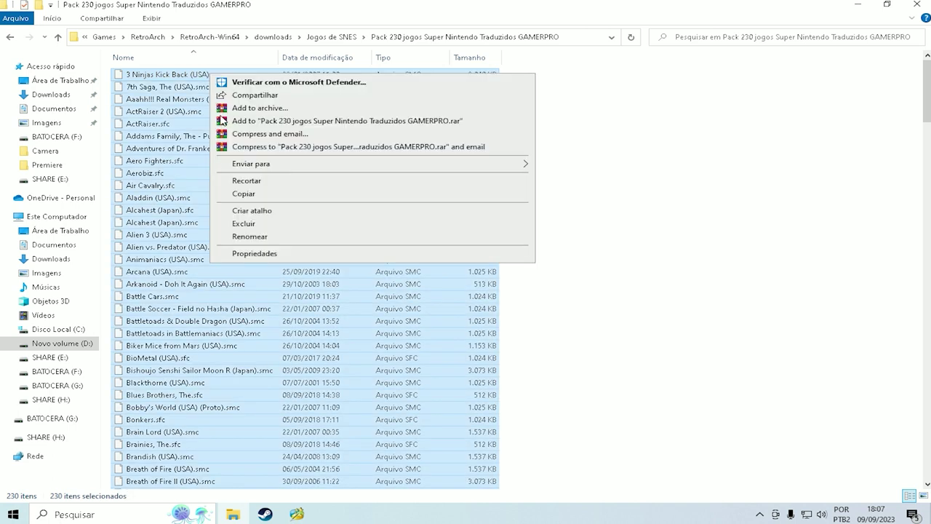
{"action": "left_click", "coordinate": [240, 192]}
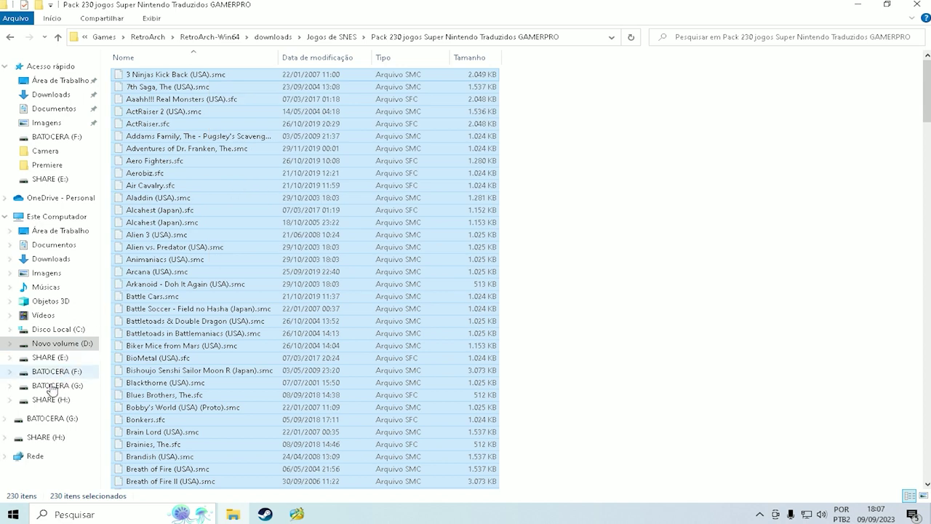
- Paste the copied Super Nintendo games into the roms\snes folder on the SHARE (H:) drive
{"action": "left_click", "coordinate": [57, 217]}
{"action": "double_click", "coordinate": [230, 209]}
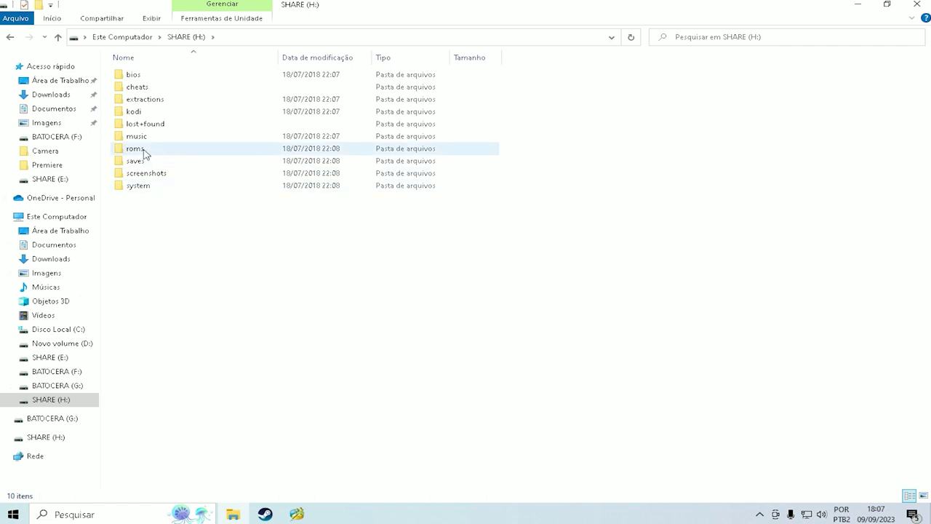
{"action": "double_click", "coordinate": [143, 149]}
{"action": "scroll", "coordinate": [155, 189], "scroll_direction": "down", "scroll_amount": 4}
{"action": "scroll", "coordinate": [155, 195], "scroll_direction": "down", "scroll_amount": 1}
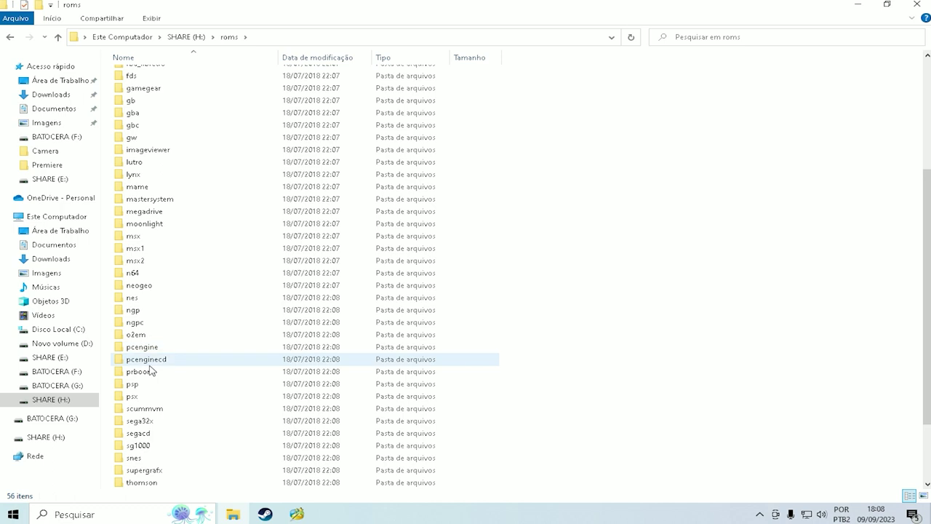
{"action": "scroll", "coordinate": [150, 374], "scroll_direction": "down", "scroll_amount": 1}
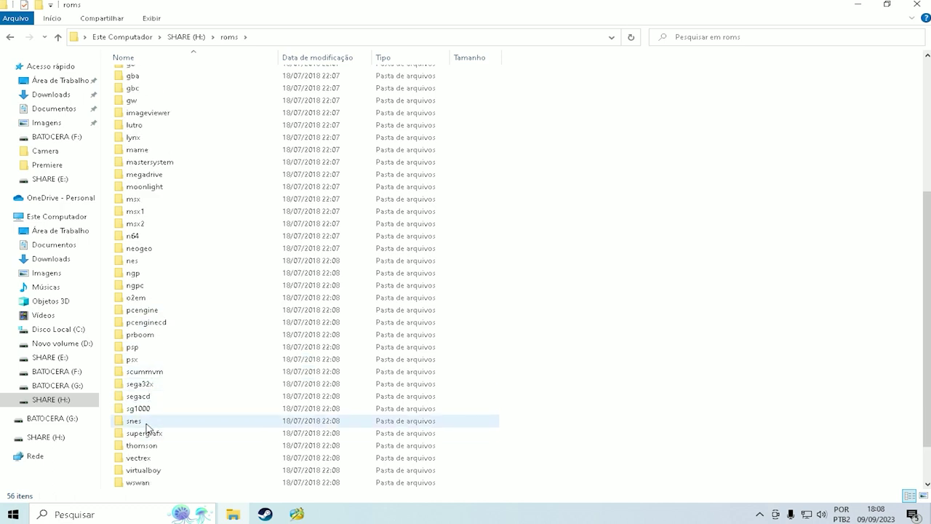
{"action": "left_click", "coordinate": [57, 37]}
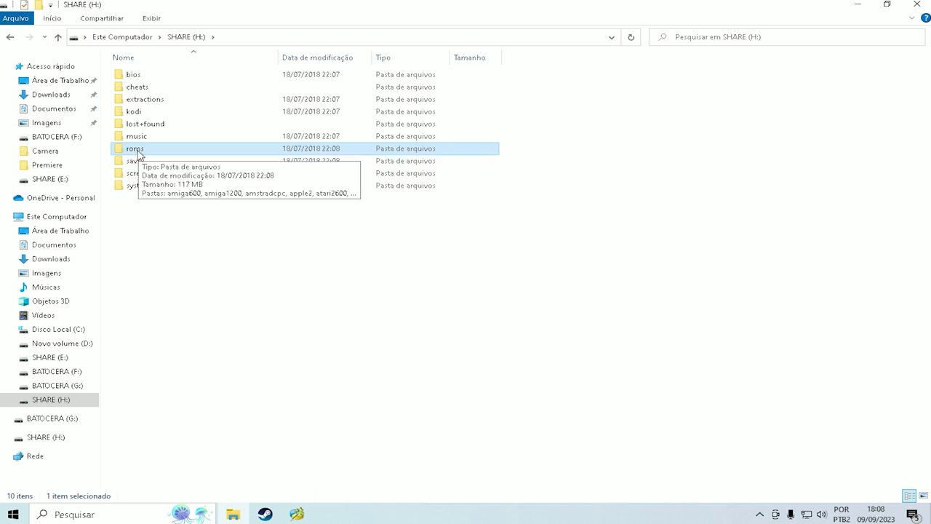
{"action": "double_click", "coordinate": [137, 150]}
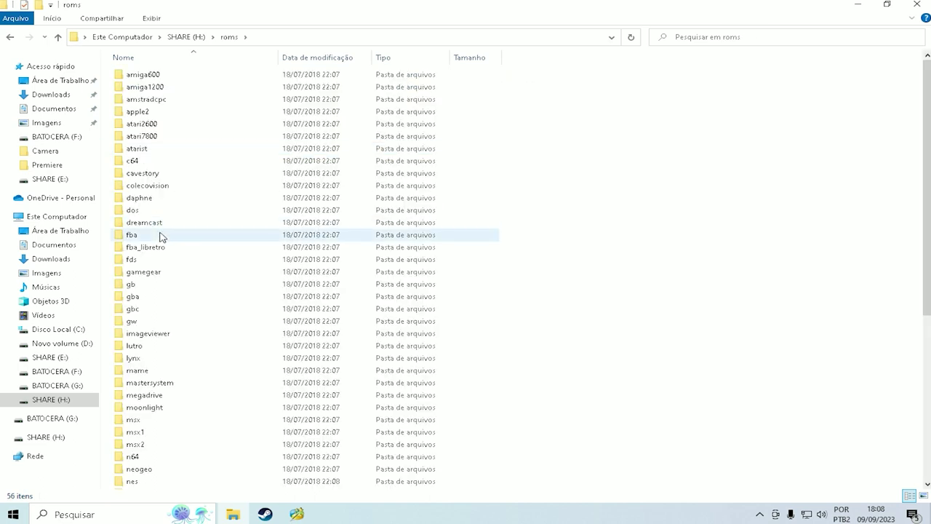
{"action": "scroll", "coordinate": [159, 251], "scroll_direction": "down", "scroll_amount": 4}
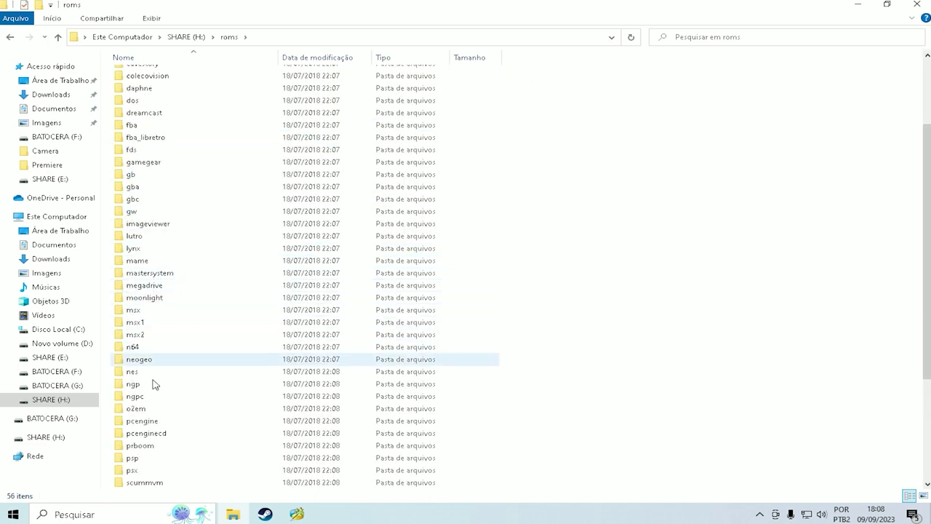
{"action": "scroll", "coordinate": [154, 409], "scroll_direction": "down", "scroll_amount": 1}
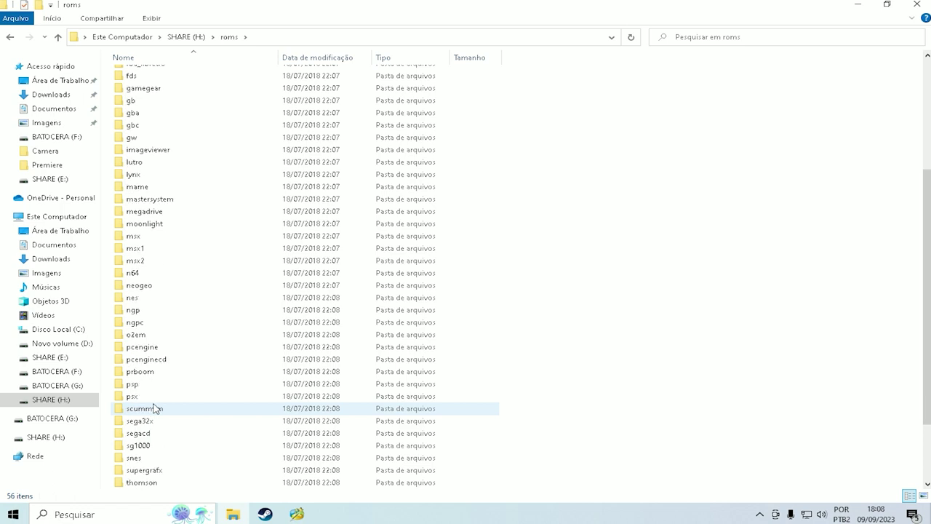
{"action": "double_click", "coordinate": [143, 458]}
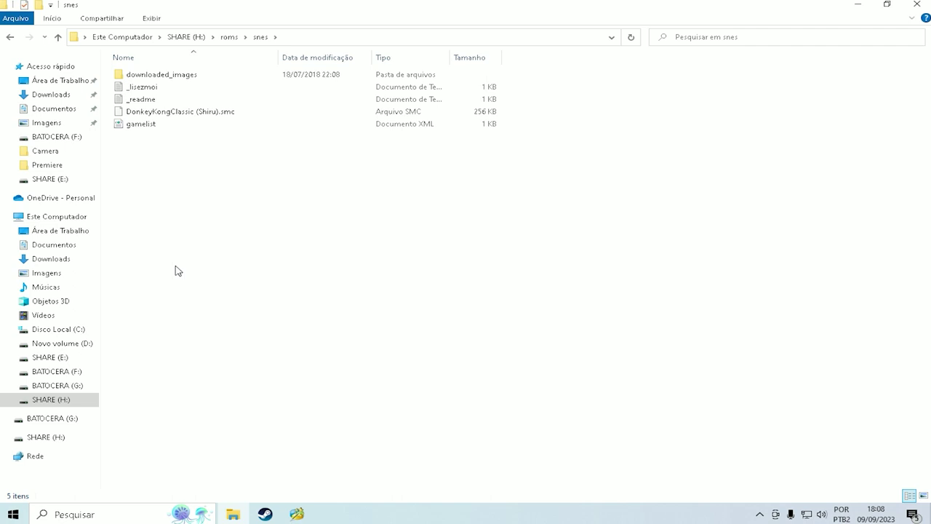
{"action": "key", "text": "ctrl+v"}
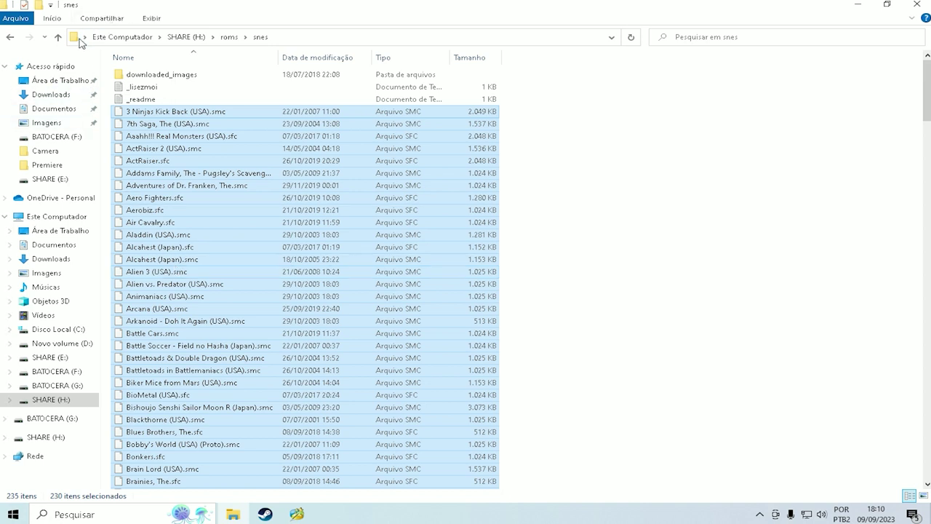
- Go back up from the snes folder to Este Computador and close the File Explorer window
{"action": "left_click", "coordinate": [58, 38]}
{"action": "left_click", "coordinate": [58, 38]}
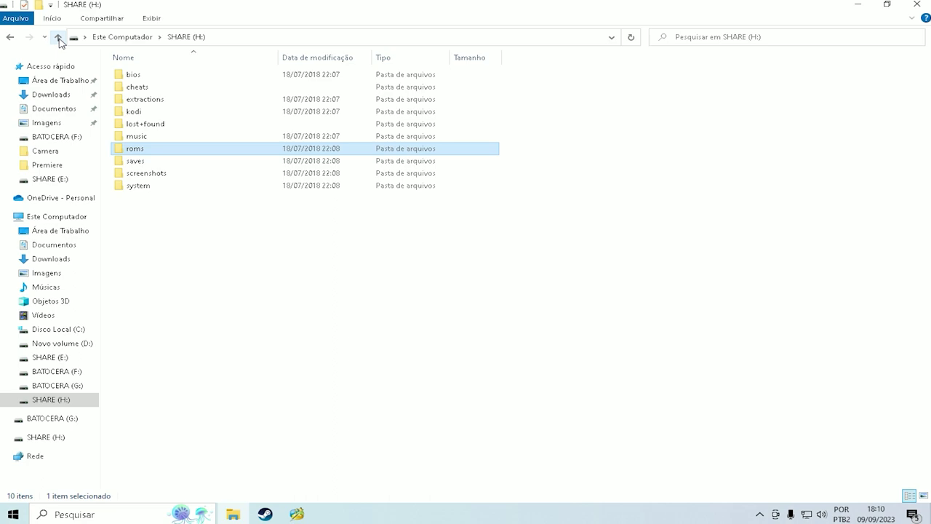
{"action": "left_click", "coordinate": [58, 38]}
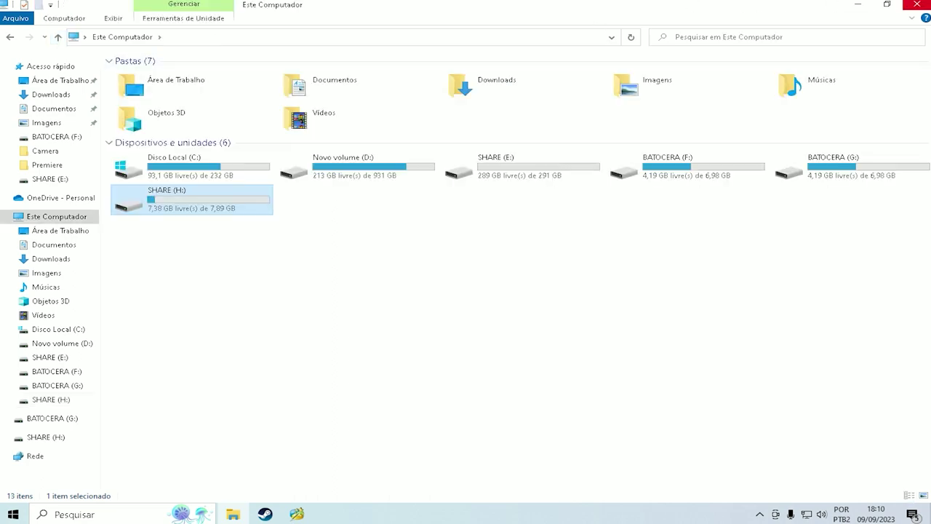
{"action": "left_click", "coordinate": [916, 4]}
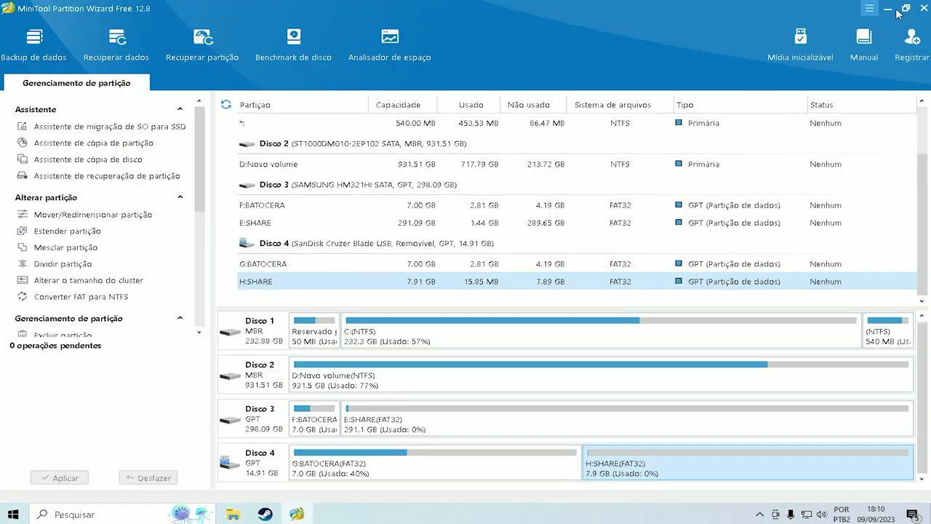
- Close MiniTool Partition Wizard and confirm leaving the program
{"action": "left_click", "coordinate": [922, 8]}
{"action": "left_click", "coordinate": [439, 331]}
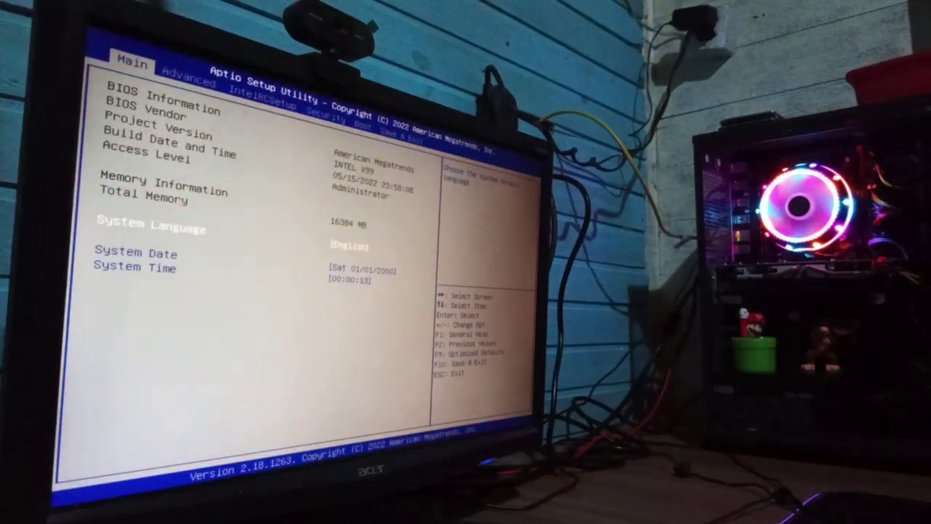
- In the Aptio Setup Utility boot configuration, set Boot Option #1 to UEFI: SanDisk Cruzer Blade 1.27, Partition 1
{"action": "key", "text": "Right"}
{"action": "key", "text": "Right"}
{"action": "key", "text": "Right"}
{"action": "key", "text": "Right"}
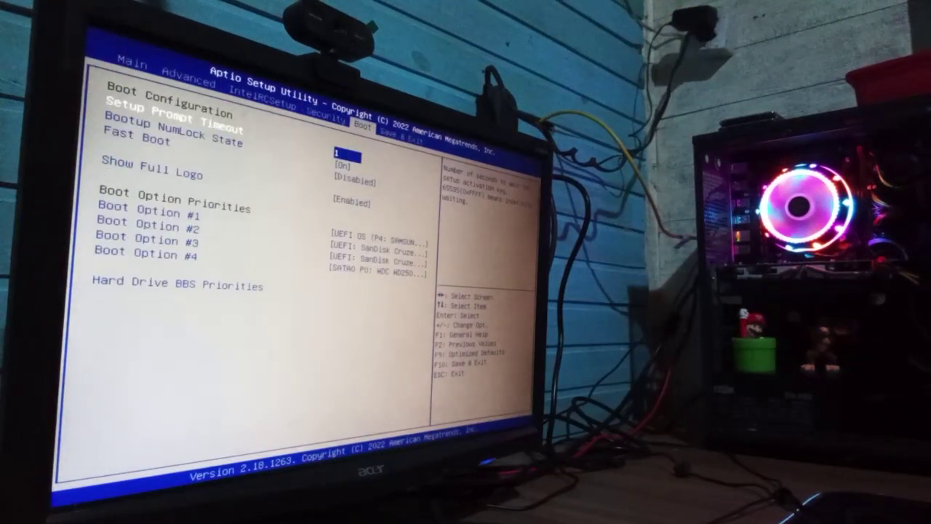
{"action": "key", "text": "Down"}
{"action": "key", "text": "Down"}
{"action": "key", "text": "Down"}
{"action": "key", "text": "Down"}
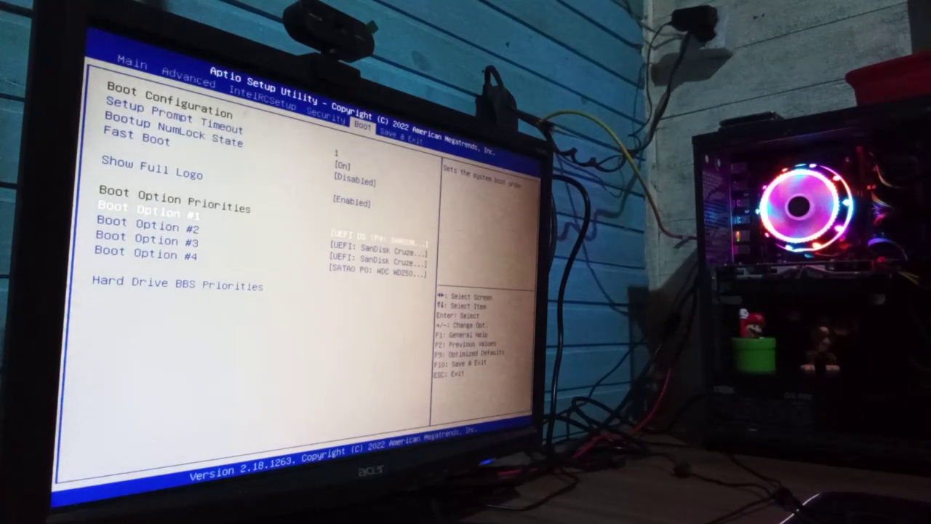
{"action": "key", "text": "Return"}
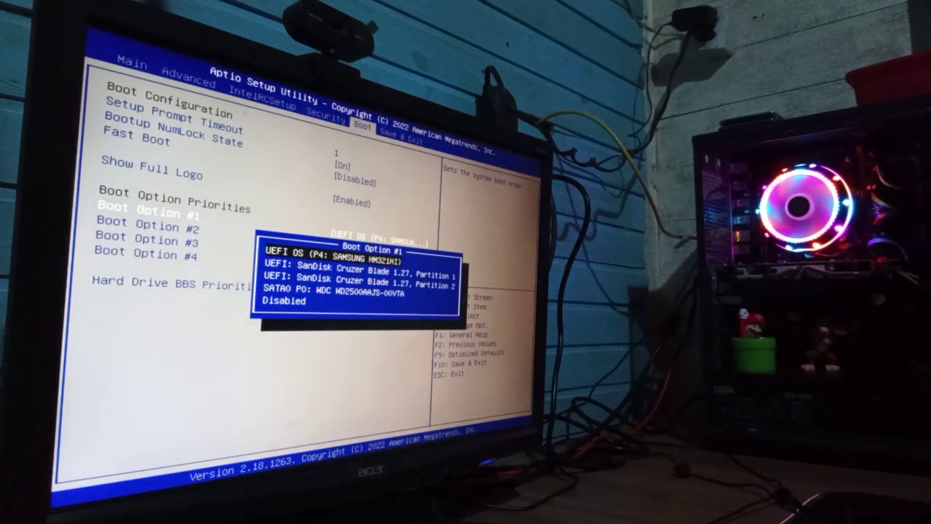
{"action": "key", "text": "Down"}
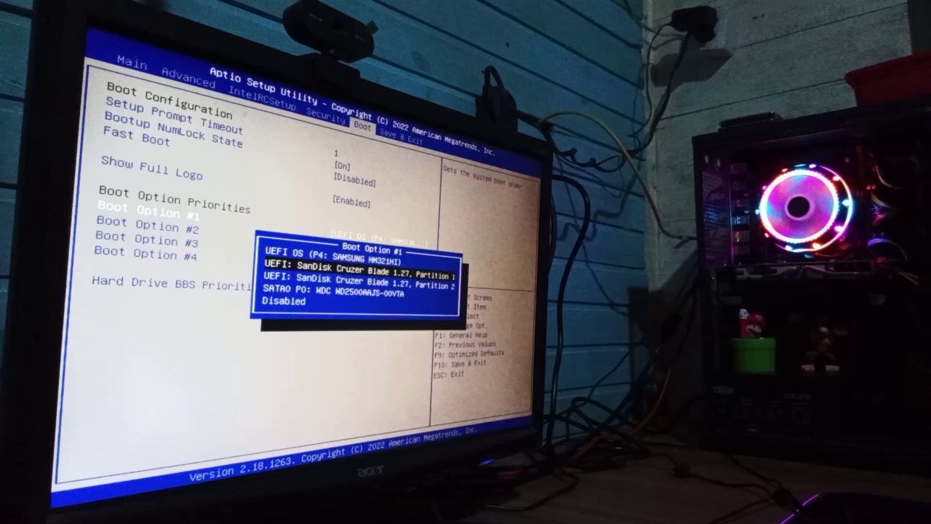
{"action": "key", "text": "Return"}
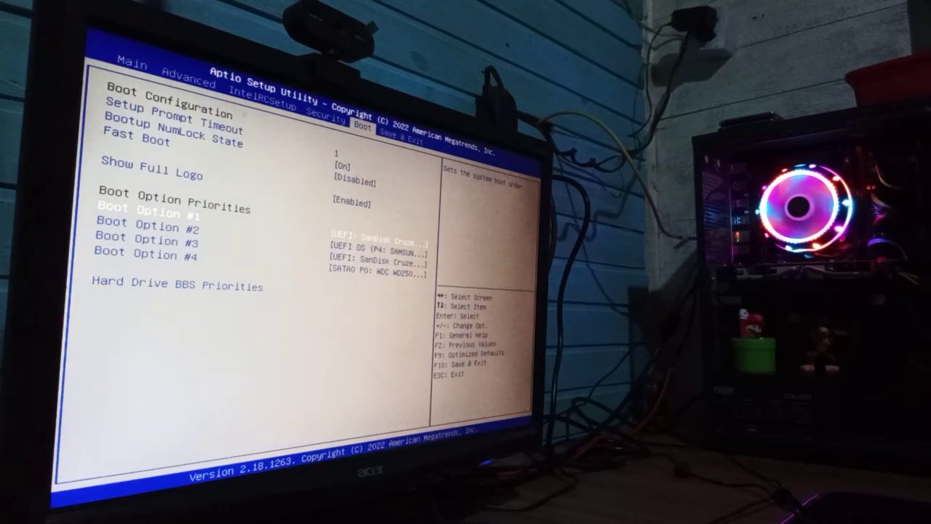
- Set Boot Option #2 to UEFI: SanDisk Cruzer Blade 1.27, Partition 2
{"action": "key", "text": "Down"}
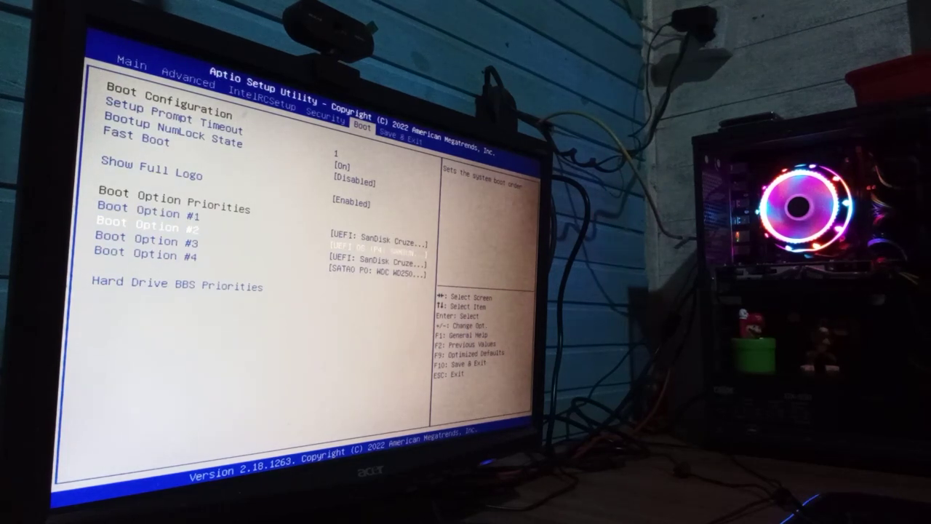
{"action": "key", "text": "Return"}
{"action": "key", "text": "Down"}
{"action": "key", "text": "Up"}
{"action": "key", "text": "Return"}
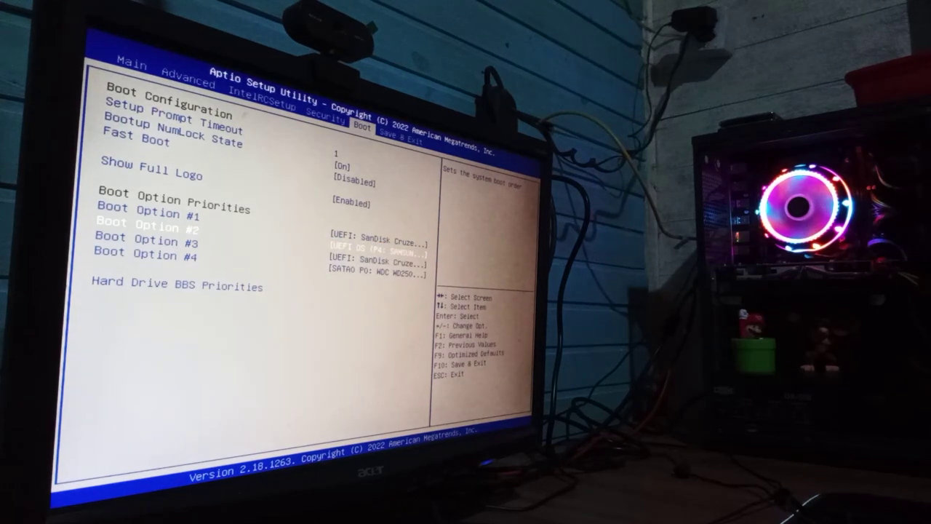
{"action": "key", "text": "Return"}
{"action": "key", "text": "Down"}
{"action": "key", "text": "Return"}
- Set Boot Option #3 to SATA0 P0: WDC WD2500AAJS-00VTA and go over the resulting boot order
{"action": "key", "text": "Return"}
{"action": "key", "text": "Down"}
{"action": "key", "text": "Down"}
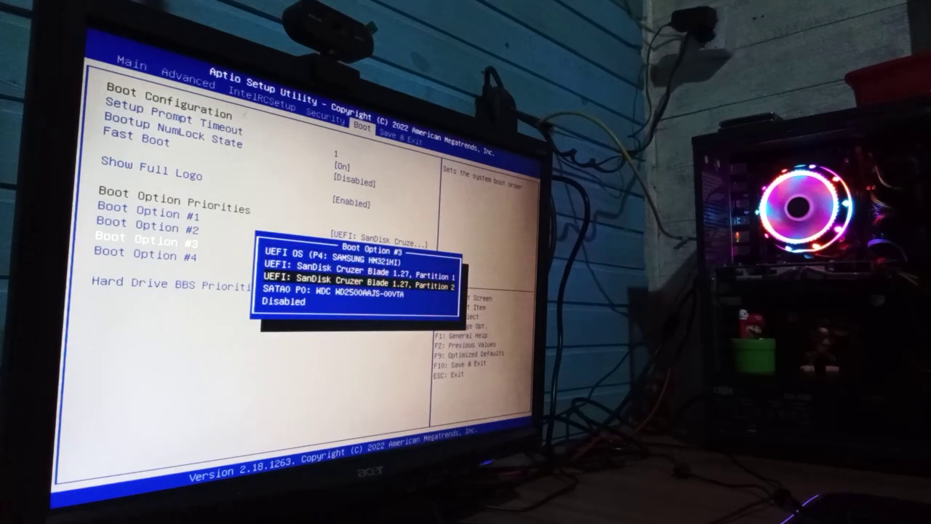
{"action": "key", "text": "Down"}
{"action": "key", "text": "Return"}
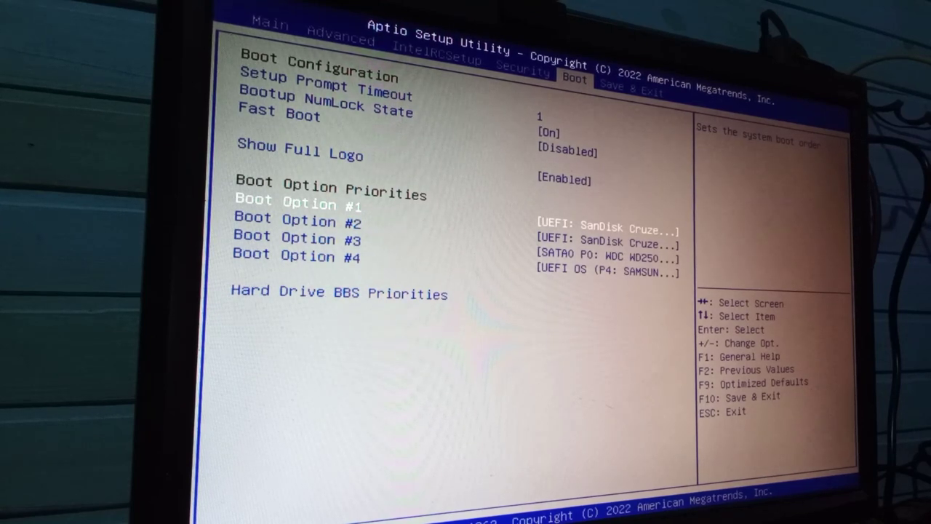
{"action": "key", "text": "Down"}
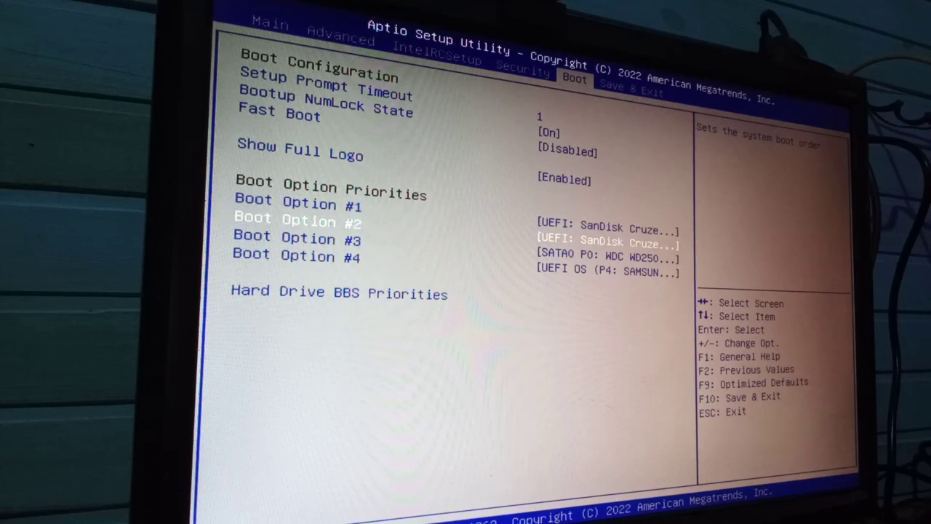